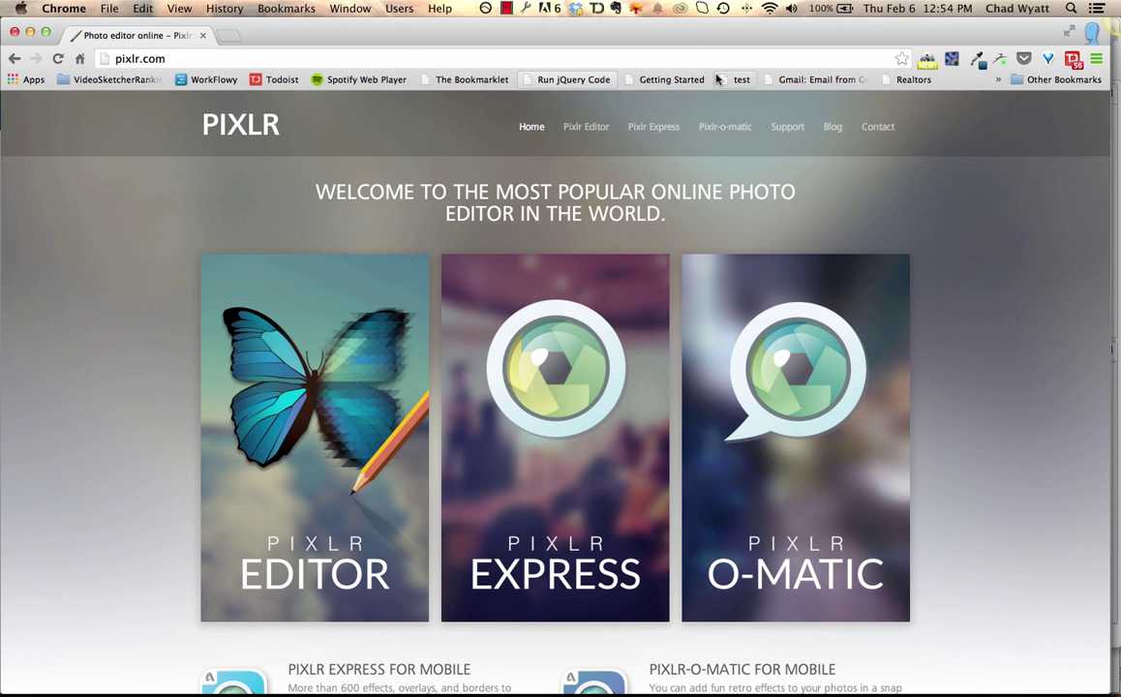
Open the New video test 111 project in VideoSketcher's builder on the Slides tab.
{"action": "left_click", "coordinate": [506, 9]}
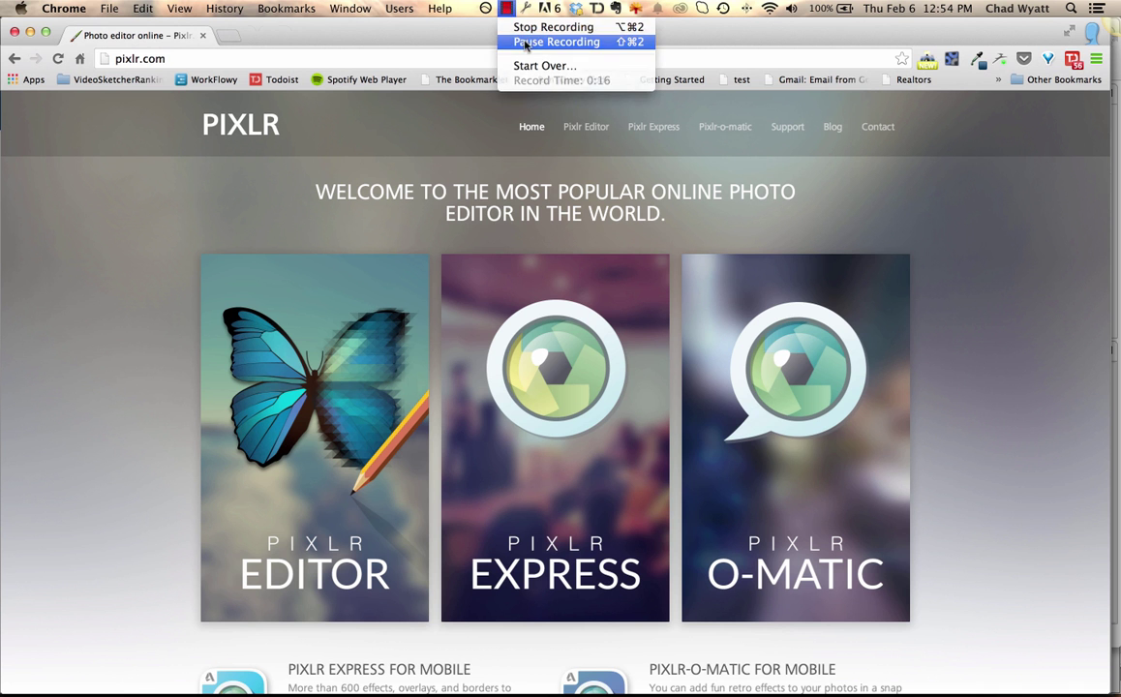
{"action": "left_click", "coordinate": [522, 41]}
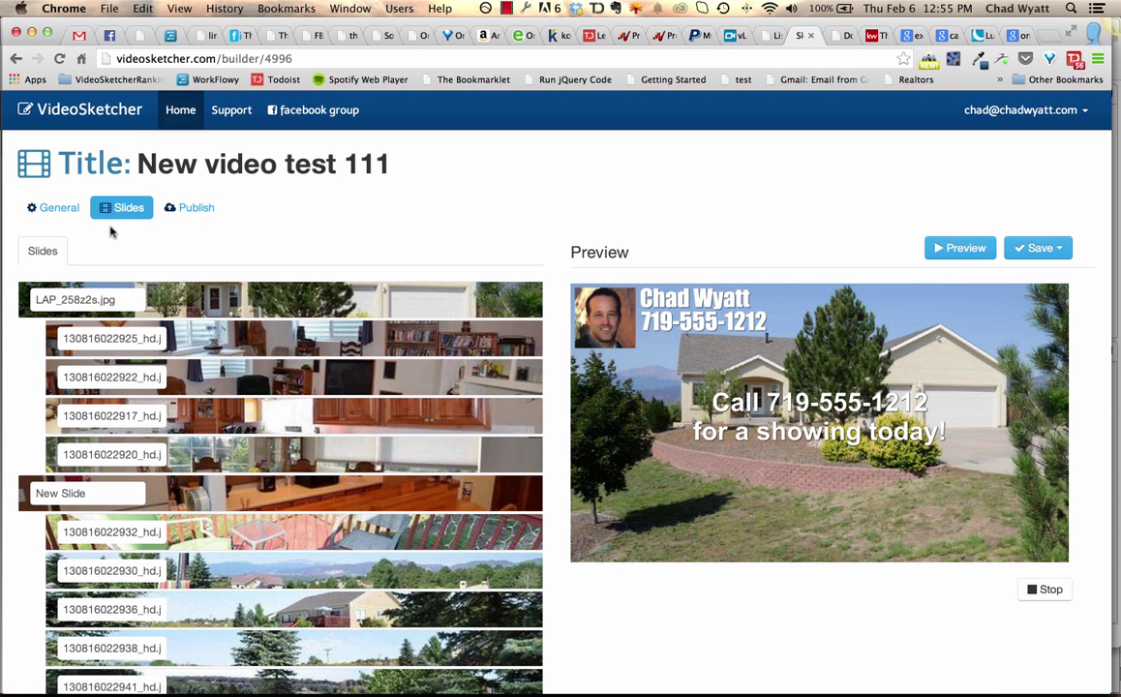
Switch to the General tab to view the watermark image, text, font and size settings.
{"action": "left_click", "coordinate": [63, 209]}
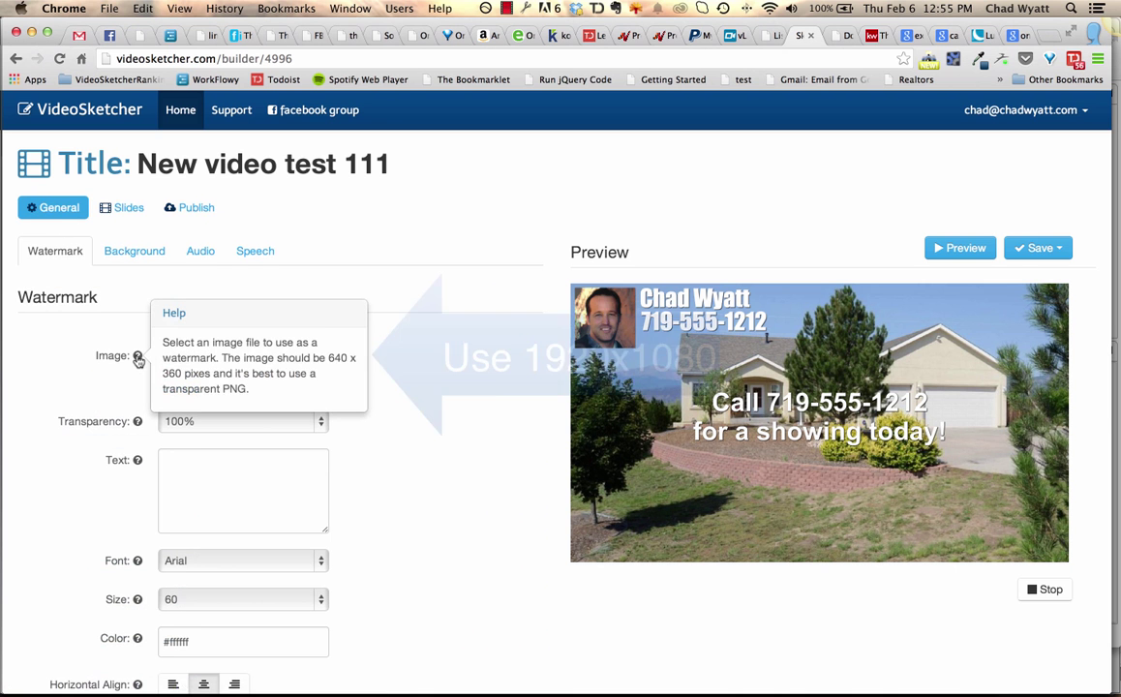
{"action": "scroll", "coordinate": [138, 356], "scroll_direction": "down", "scroll_amount": 1}
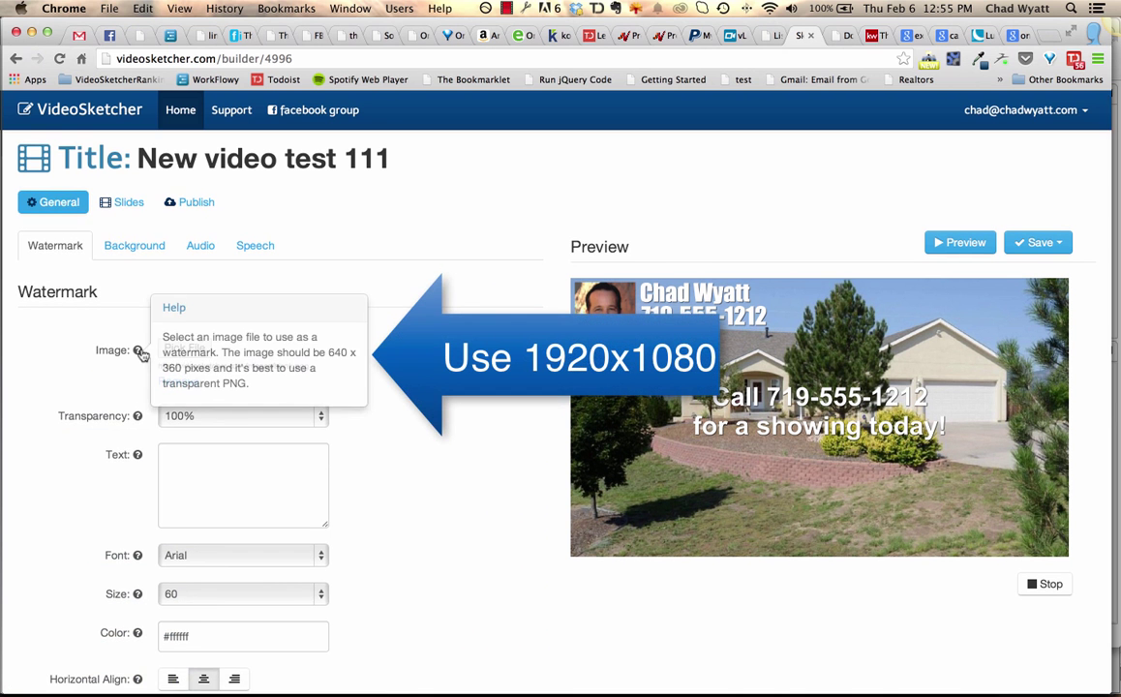
{"action": "scroll", "coordinate": [140, 354], "scroll_direction": "up", "scroll_amount": 1}
{"action": "mouse_move", "coordinate": [139, 357]}
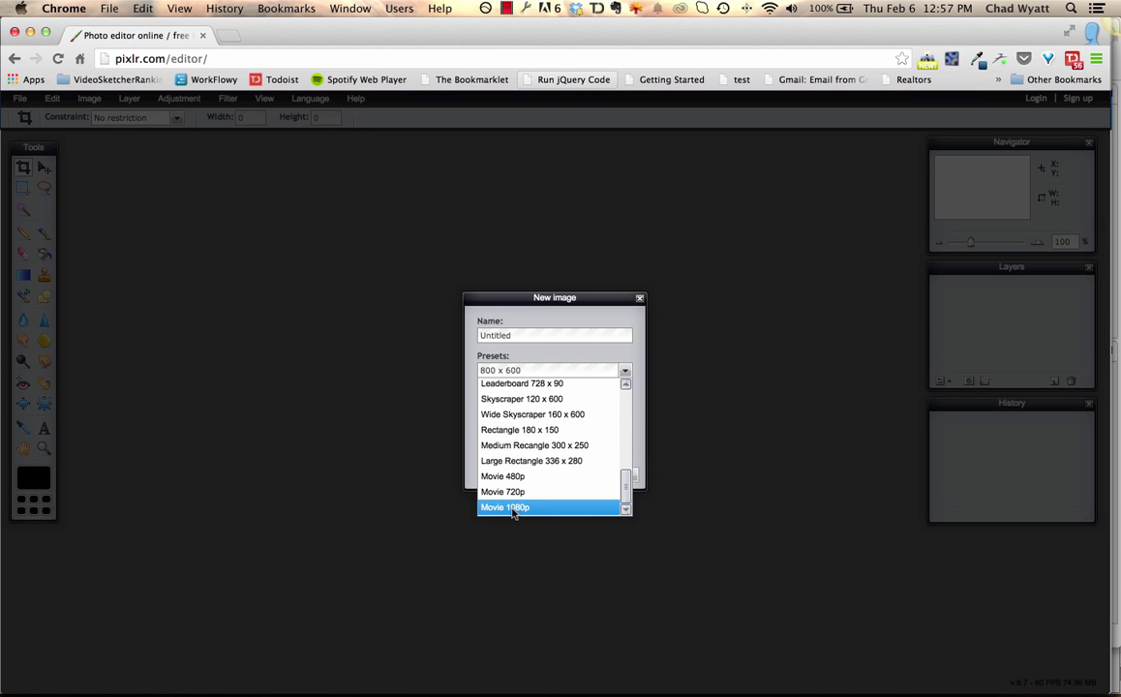
Create a transparent 1920x1080 image using the Movie 1080p preset.
{"action": "left_click", "coordinate": [513, 509]}
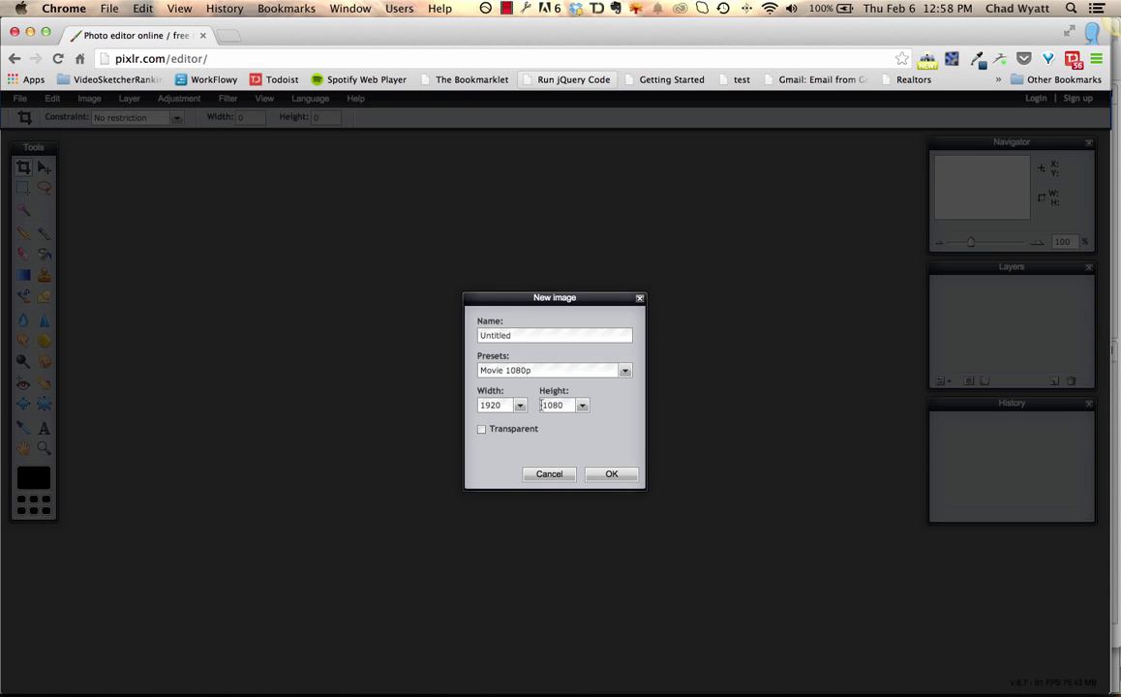
{"action": "left_click", "coordinate": [481, 431]}
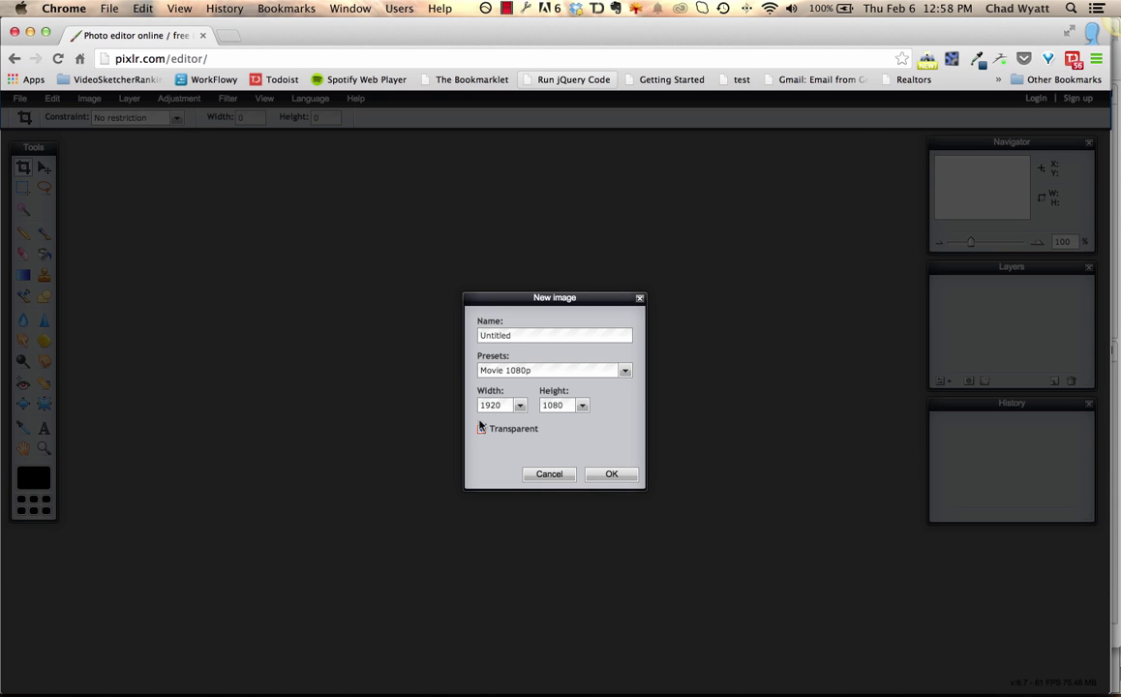
{"action": "left_click", "coordinate": [613, 475]}
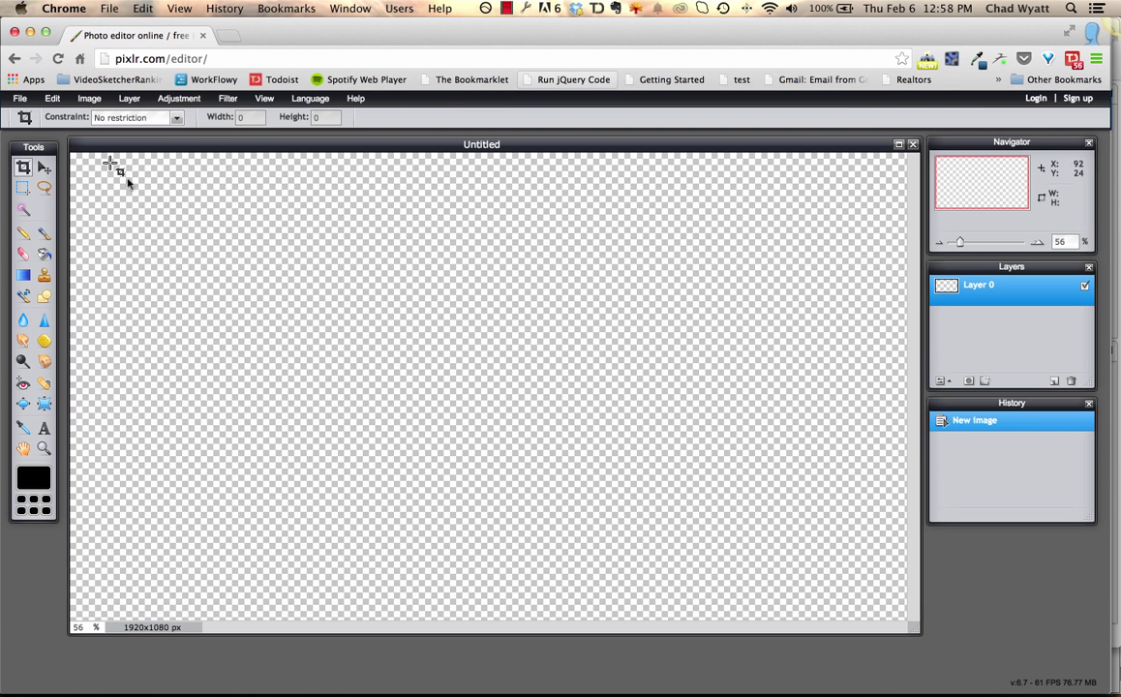
Open the headshot JPG from the Pictures folder as its own image.
{"action": "left_click", "coordinate": [18, 99]}
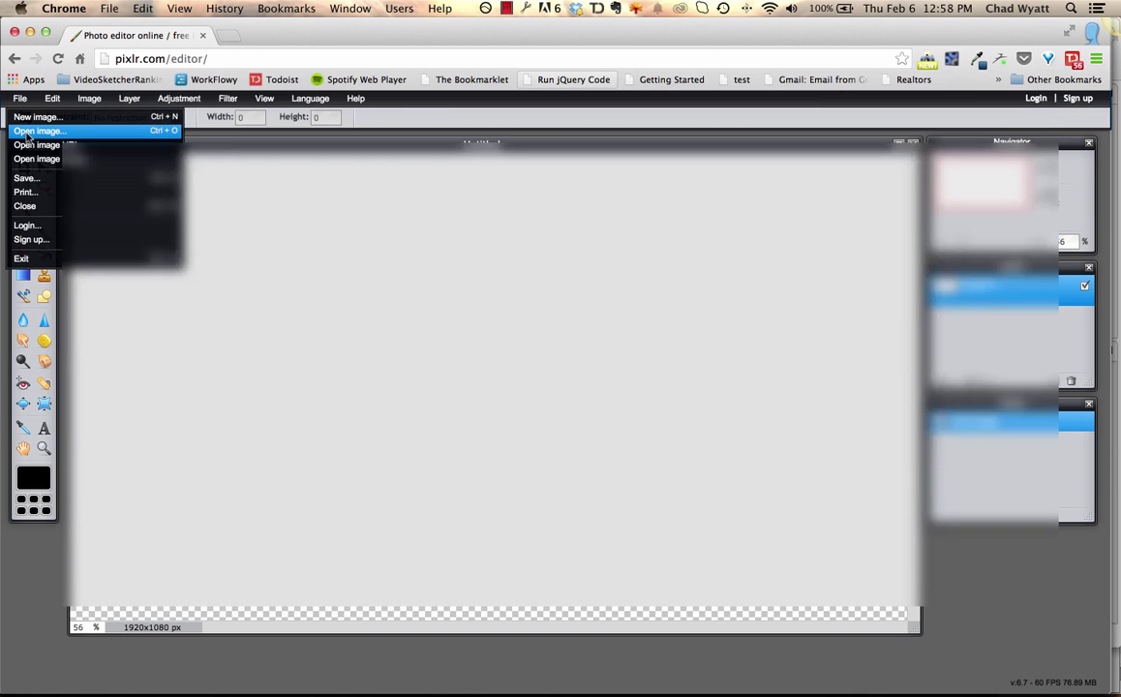
{"action": "left_click", "coordinate": [31, 131]}
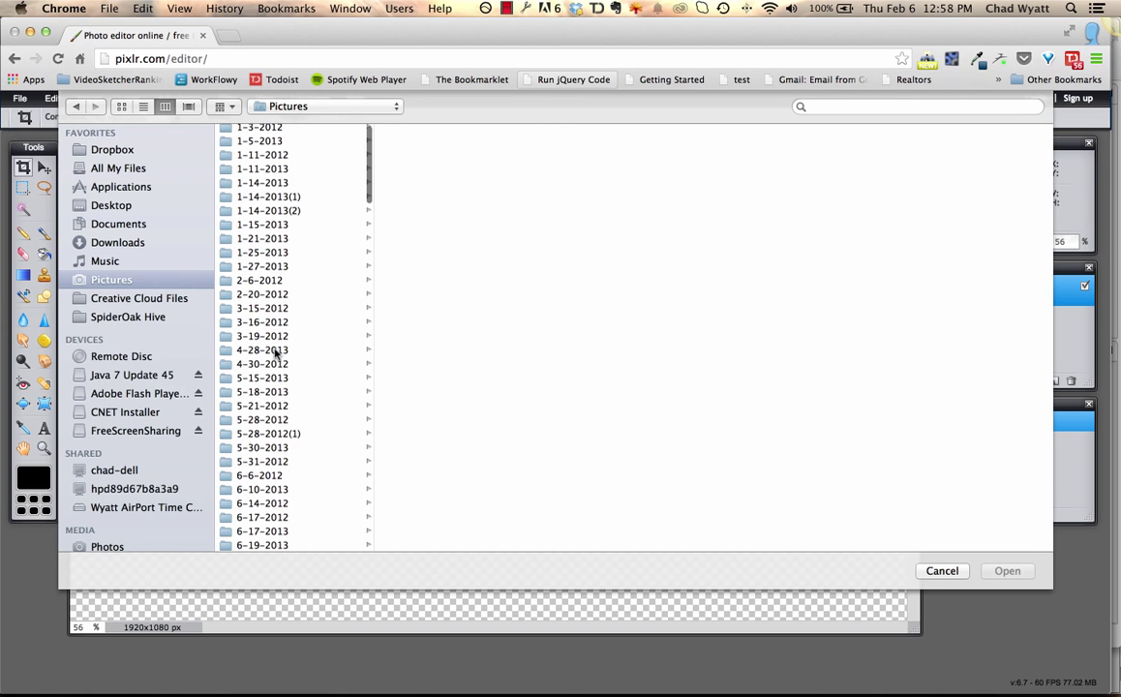
{"action": "scroll", "coordinate": [276, 354], "scroll_direction": "down", "scroll_amount": 20}
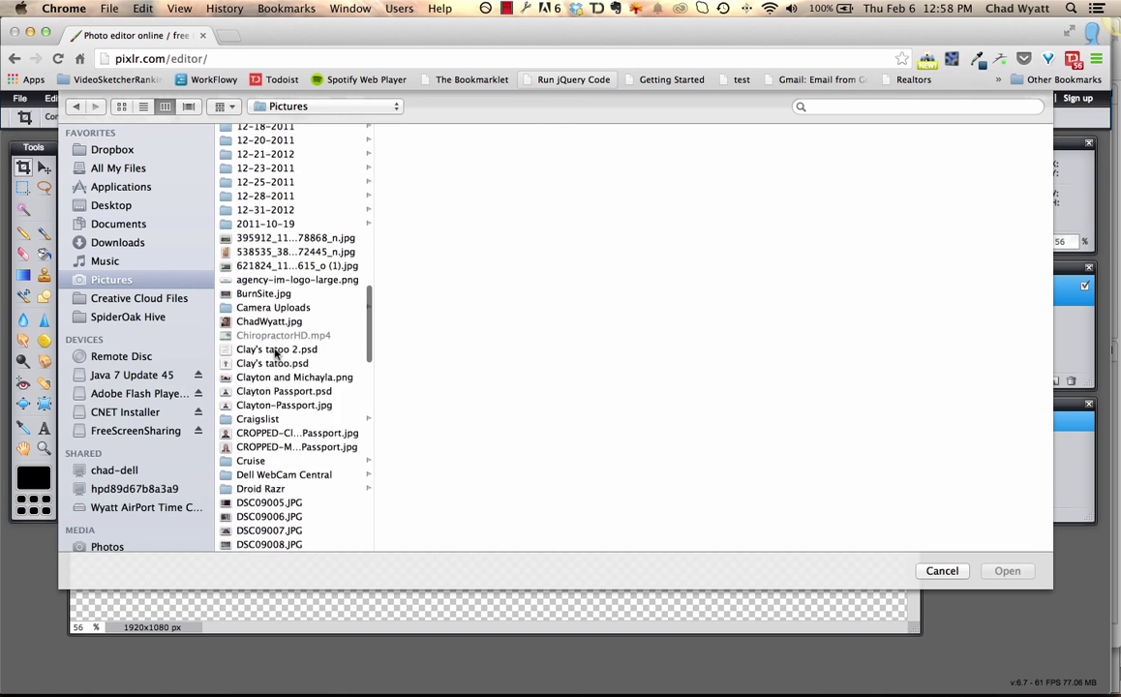
{"action": "left_click", "coordinate": [255, 300]}
{"action": "left_click", "coordinate": [1012, 571]}
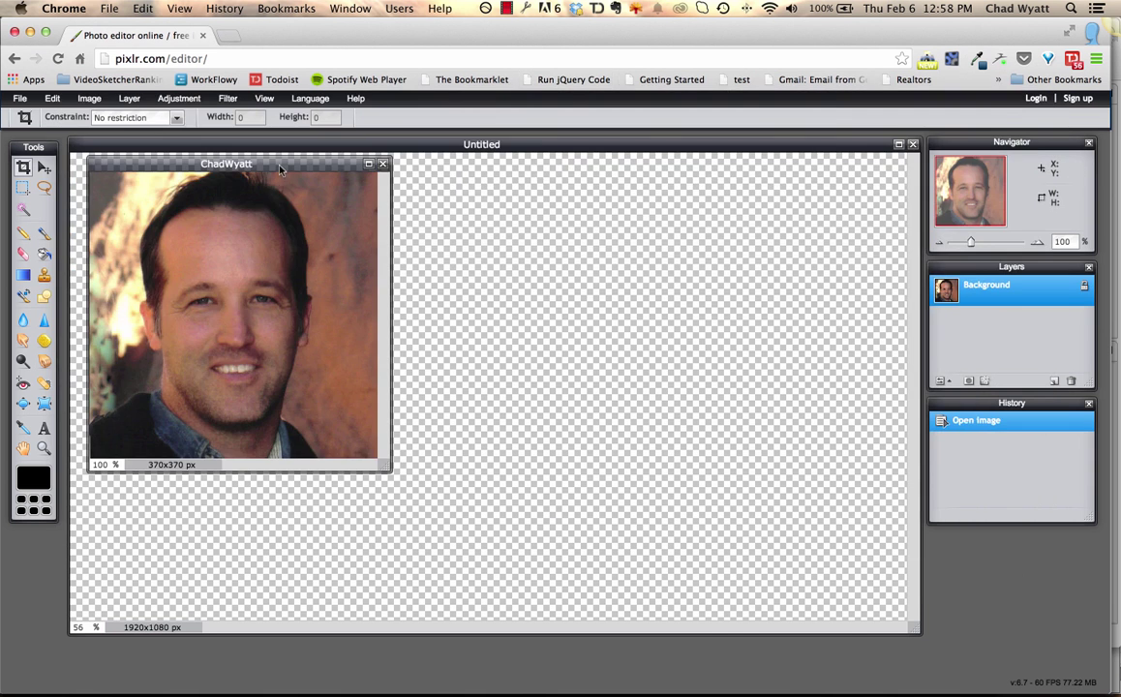
Copy the headshot's Background layer onto the Untitled canvas and shift it slightly down-right.
{"action": "left_click_drag", "start_coordinate": [279, 169], "coordinate": [808, 372]}
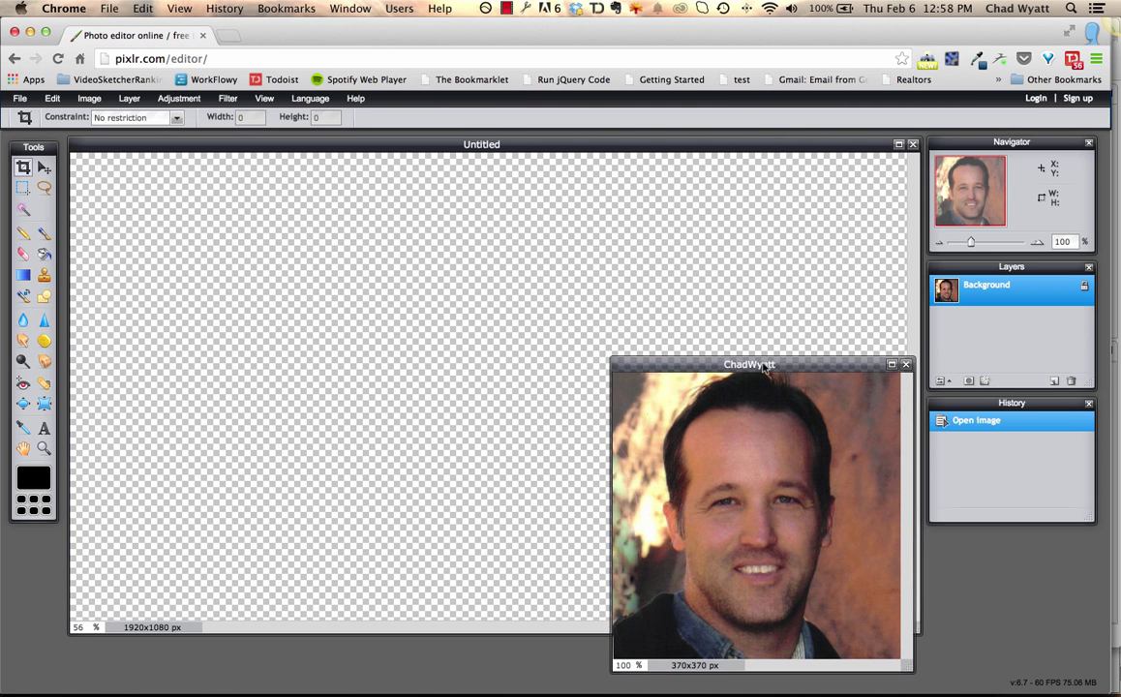
{"action": "left_click_drag", "start_coordinate": [771, 370], "coordinate": [772, 374]}
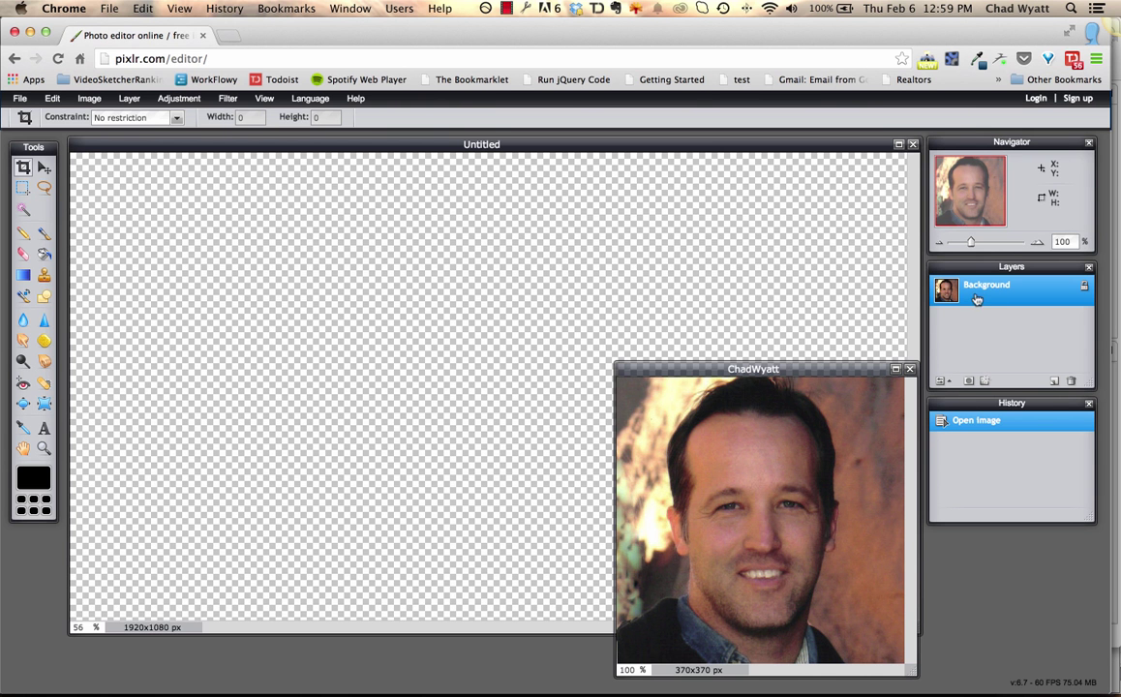
{"action": "left_click_drag", "start_coordinate": [984, 289], "coordinate": [489, 229]}
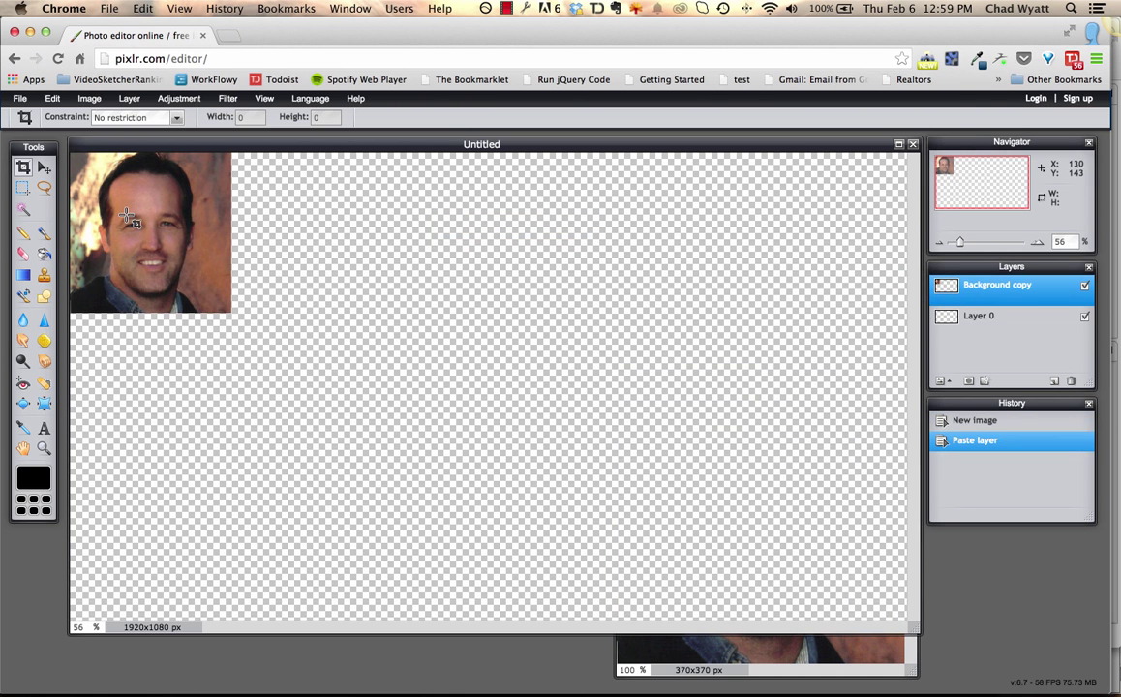
{"action": "left_click", "coordinate": [43, 169]}
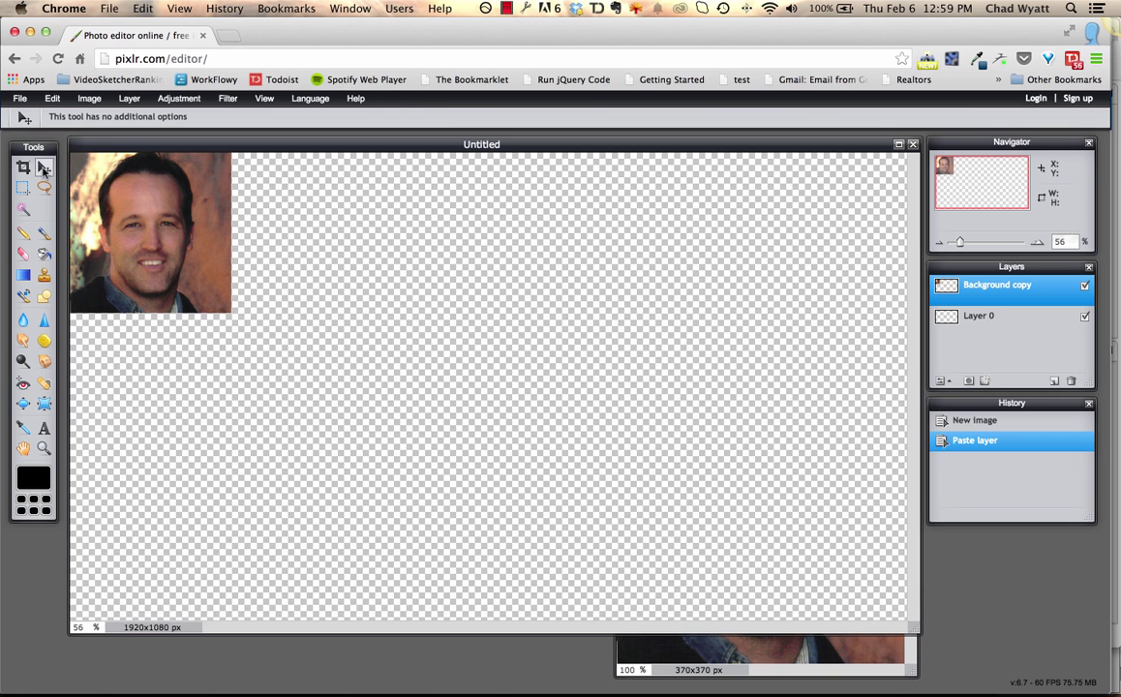
{"action": "left_click_drag", "start_coordinate": [115, 172], "coordinate": [136, 202]}
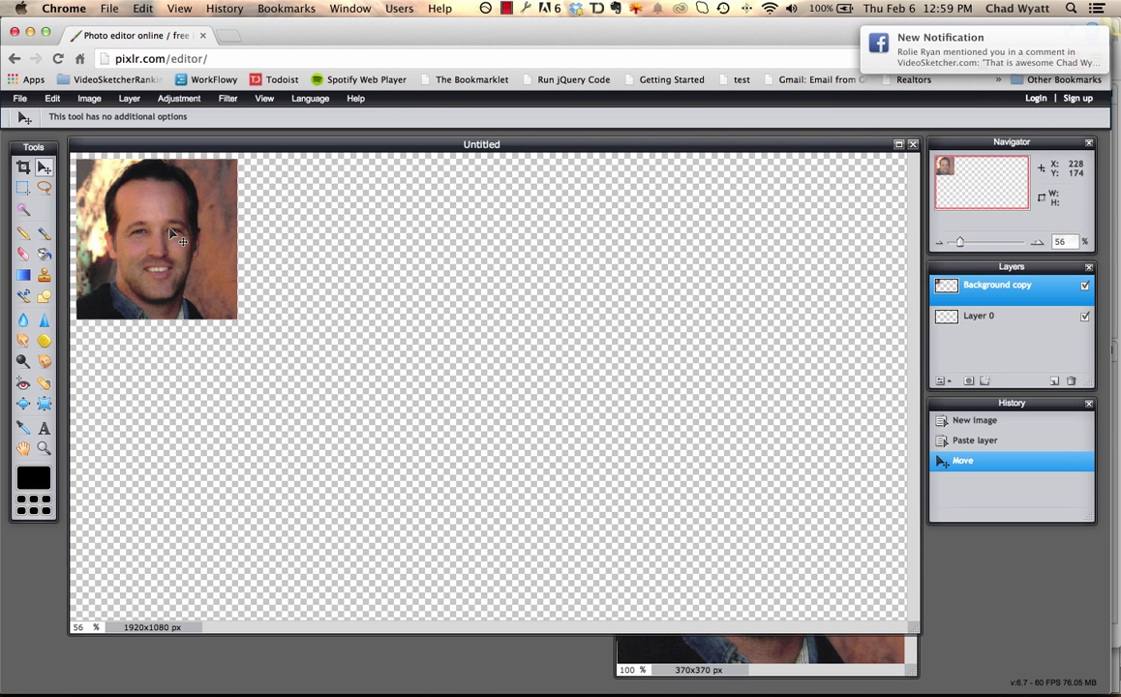
Free-transform the headshot smaller, move it into the top-left corner, and apply.
{"action": "left_click", "coordinate": [129, 99]}
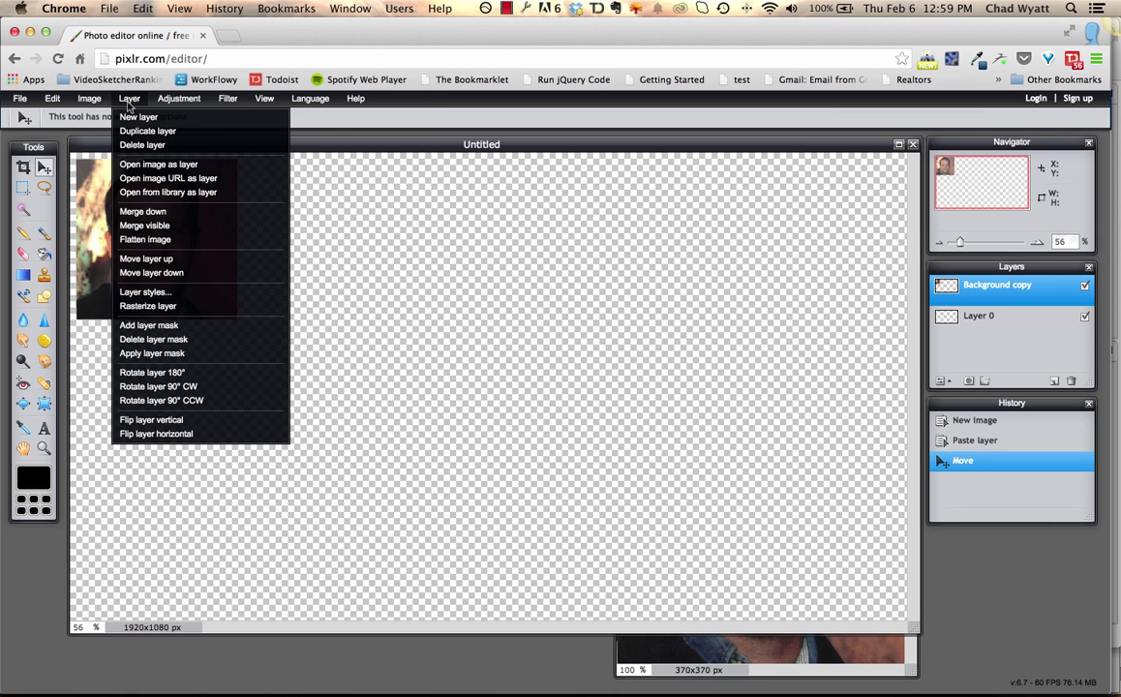
{"action": "mouse_move", "coordinate": [179, 102]}
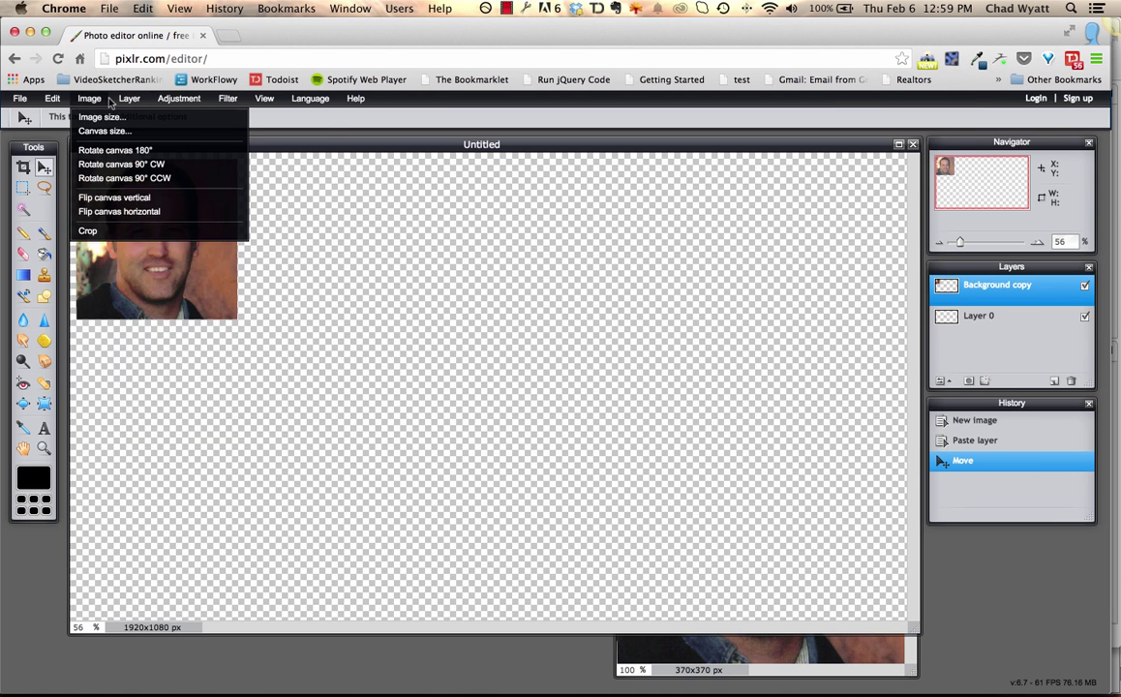
{"action": "mouse_move", "coordinate": [60, 102]}
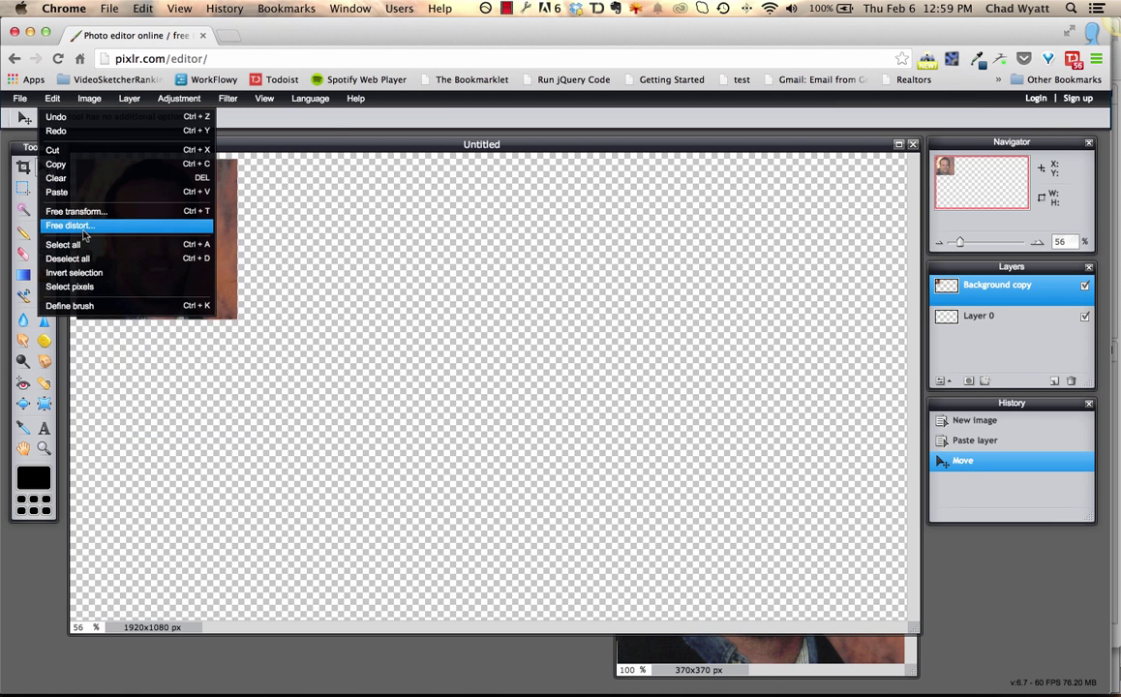
{"action": "left_click", "coordinate": [223, 251]}
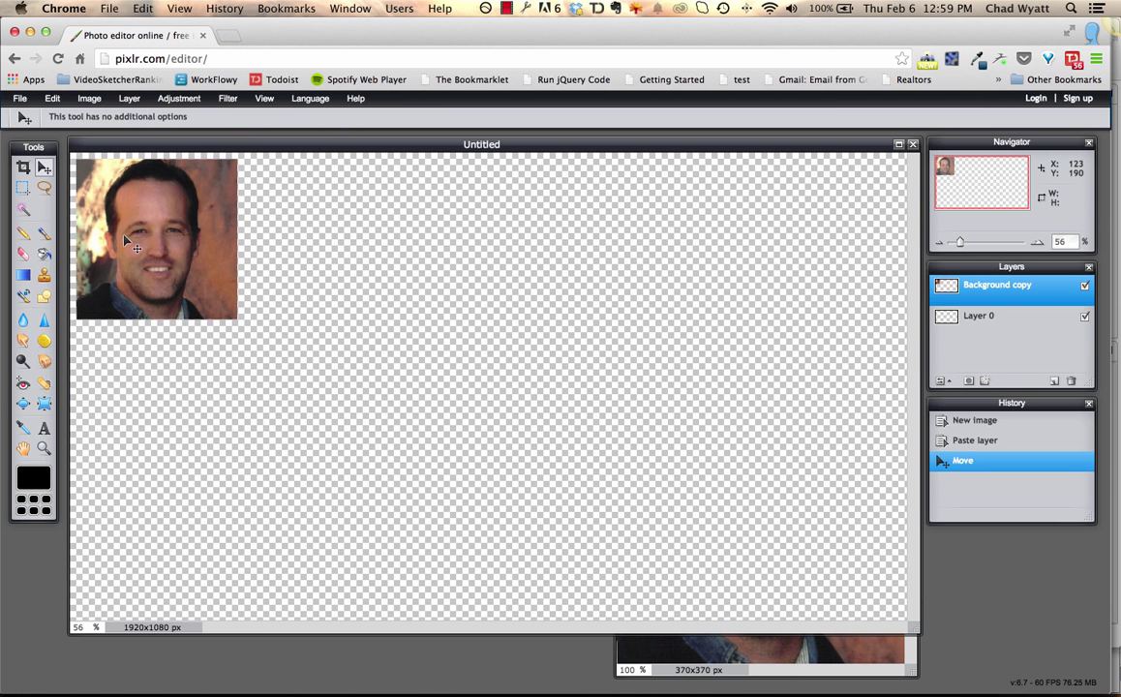
{"action": "key", "text": "ctrl+t"}
{"action": "left_click_drag", "start_coordinate": [237, 319], "coordinate": [205, 290]}
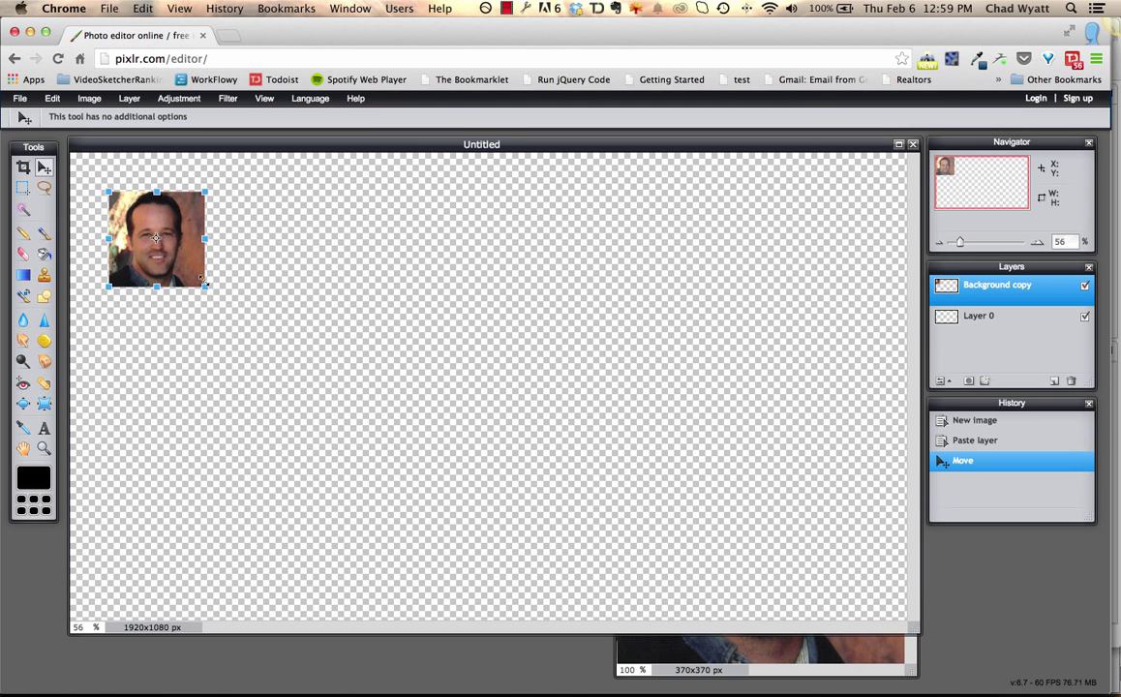
{"action": "left_click_drag", "start_coordinate": [183, 234], "coordinate": [152, 201]}
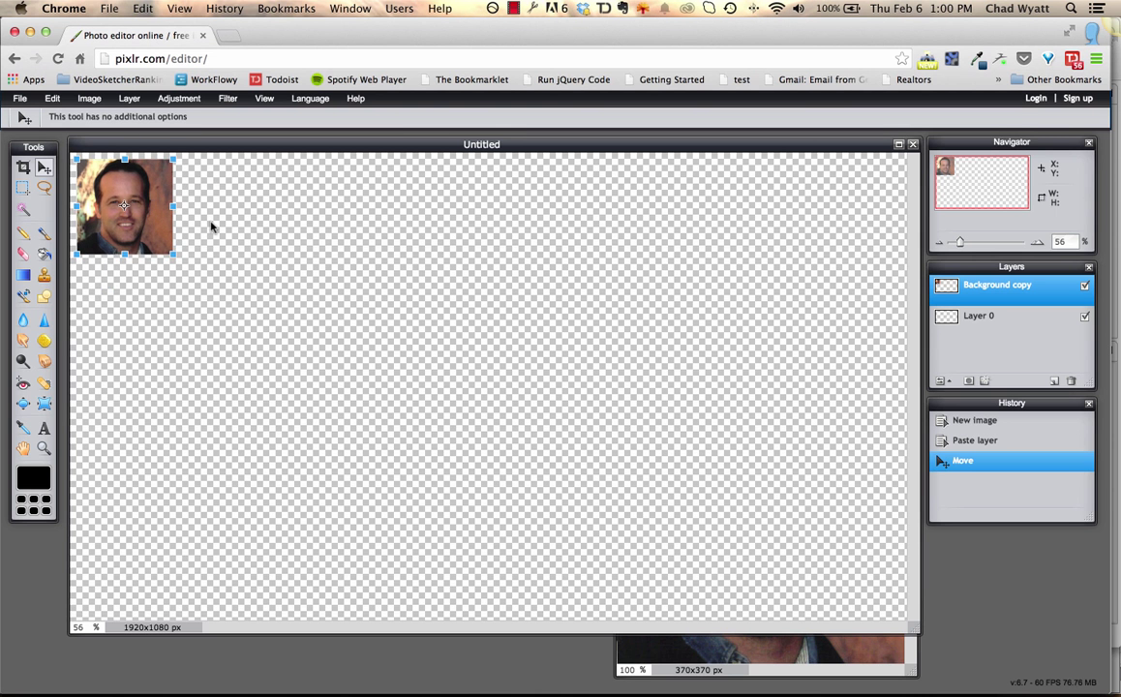
{"action": "left_click", "coordinate": [259, 235]}
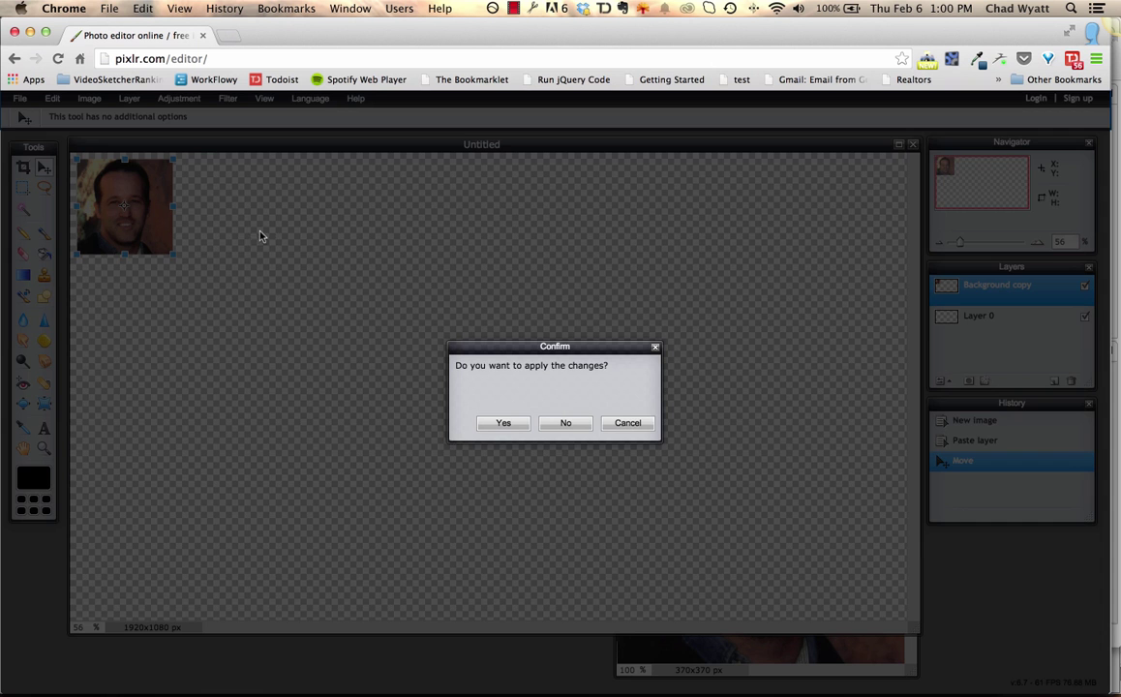
{"action": "left_click", "coordinate": [504, 423]}
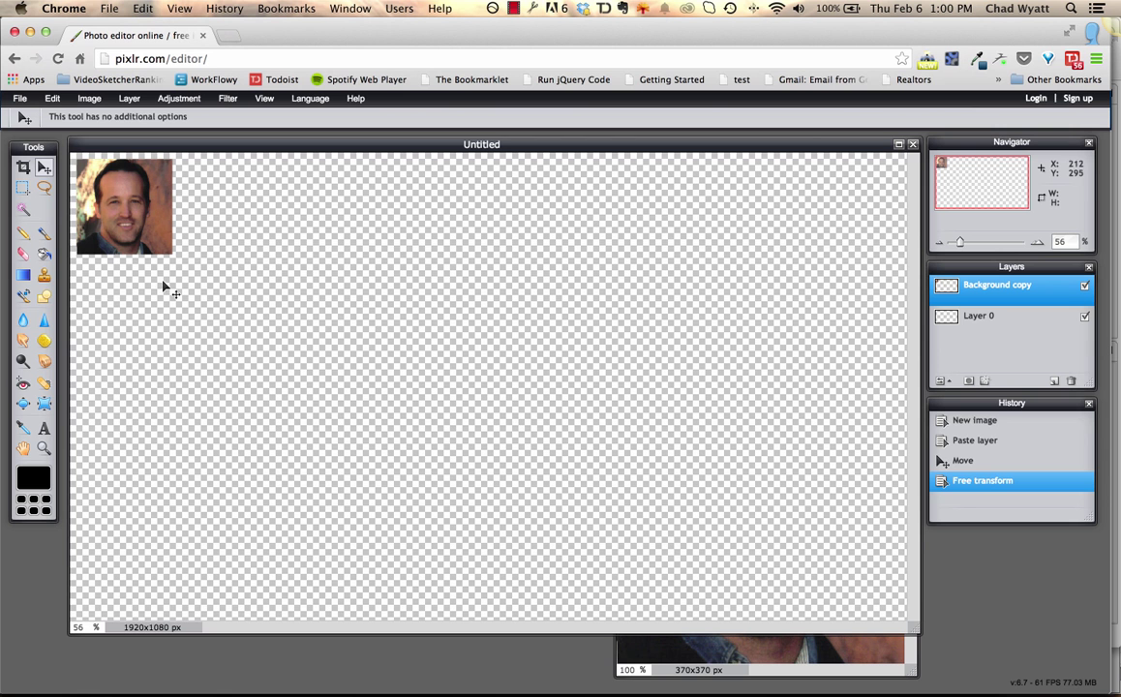
Add a text box beside the headshot and type the person's name.
{"action": "left_click", "coordinate": [43, 429]}
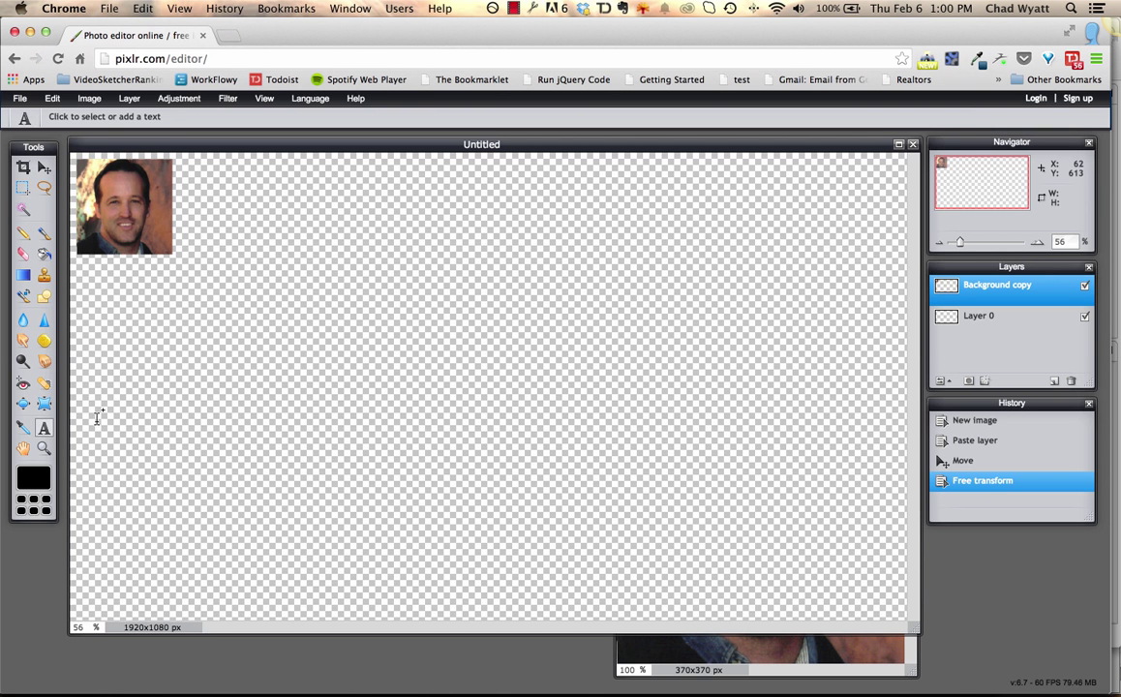
{"action": "left_click", "coordinate": [190, 176]}
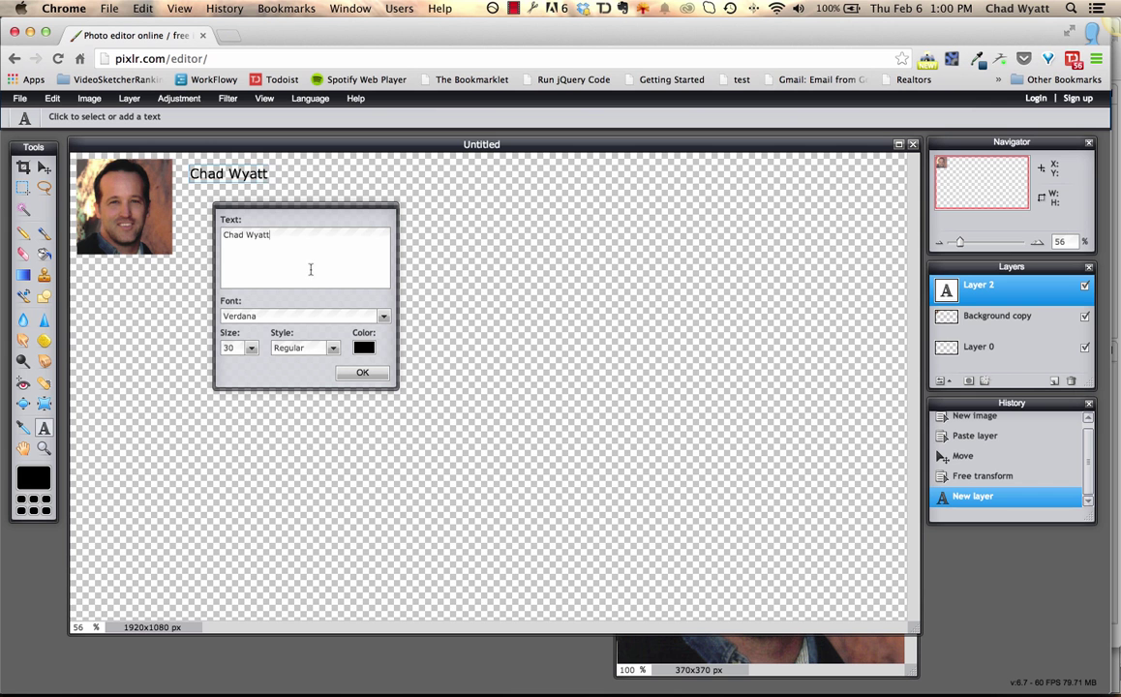
Set the name text's font to Impact from the Font list.
{"action": "left_click", "coordinate": [382, 315]}
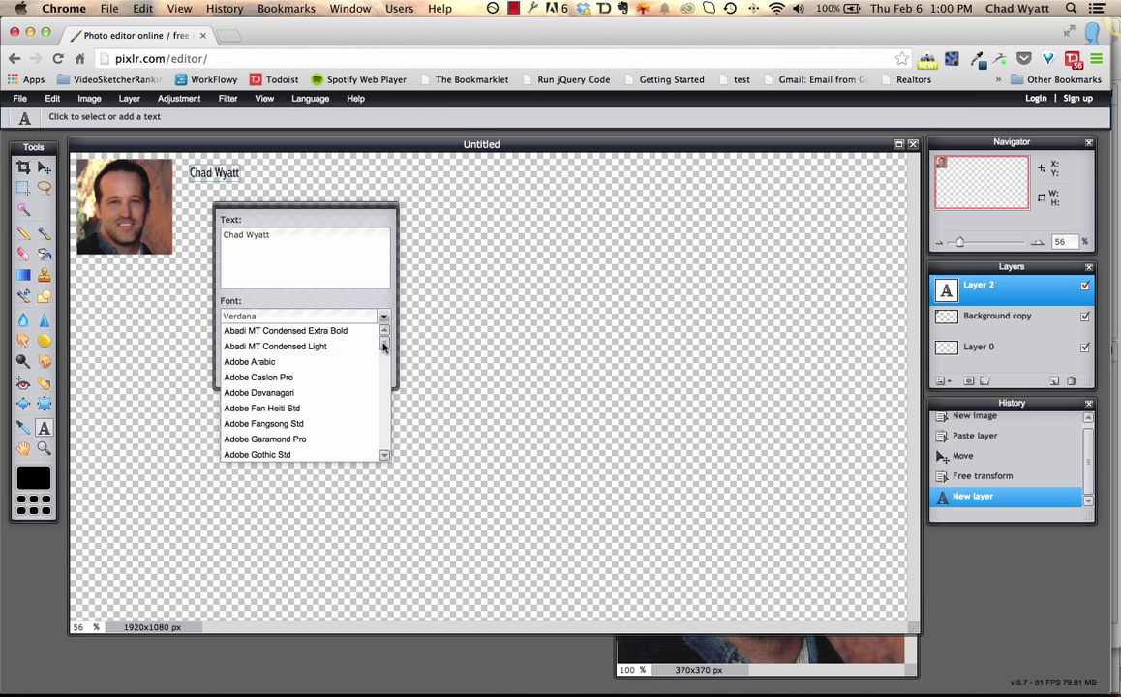
{"action": "left_click_drag", "start_coordinate": [384, 348], "coordinate": [384, 356]}
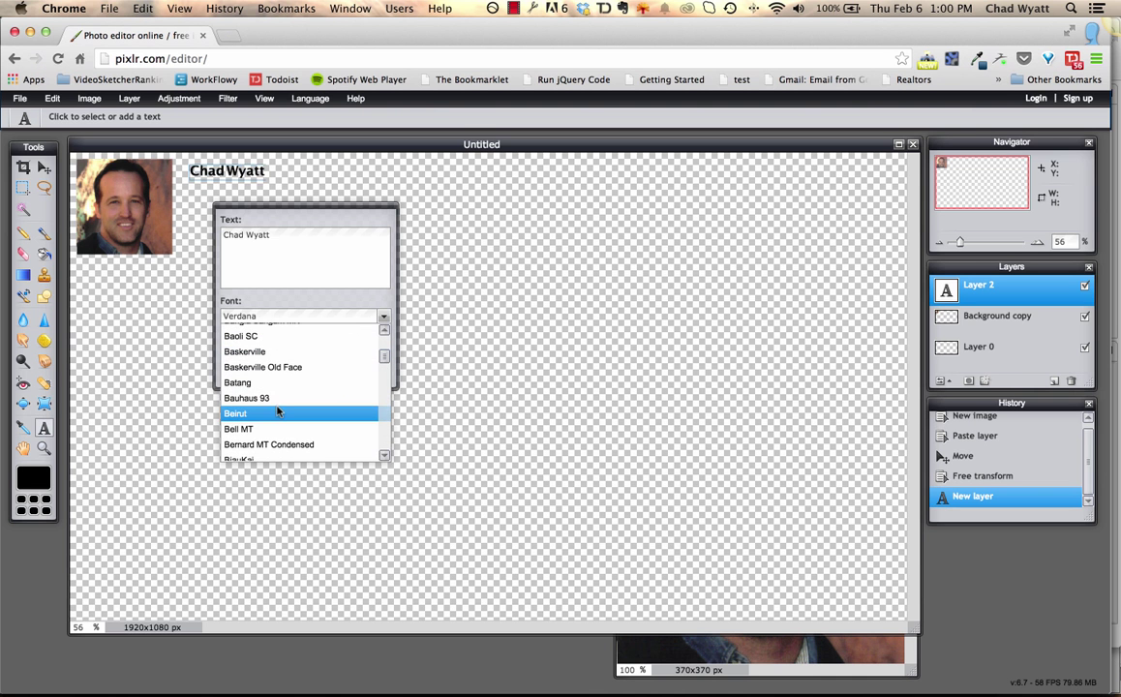
{"action": "left_click_drag", "start_coordinate": [384, 357], "coordinate": [385, 417]}
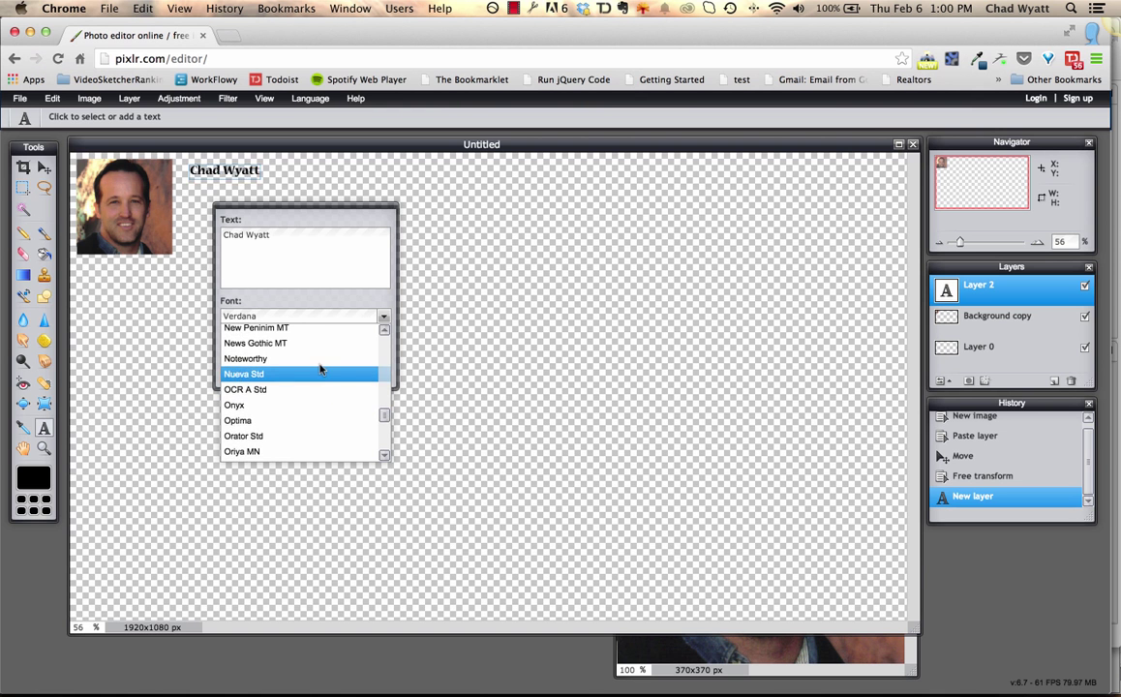
{"action": "left_click_drag", "start_coordinate": [385, 416], "coordinate": [386, 393]}
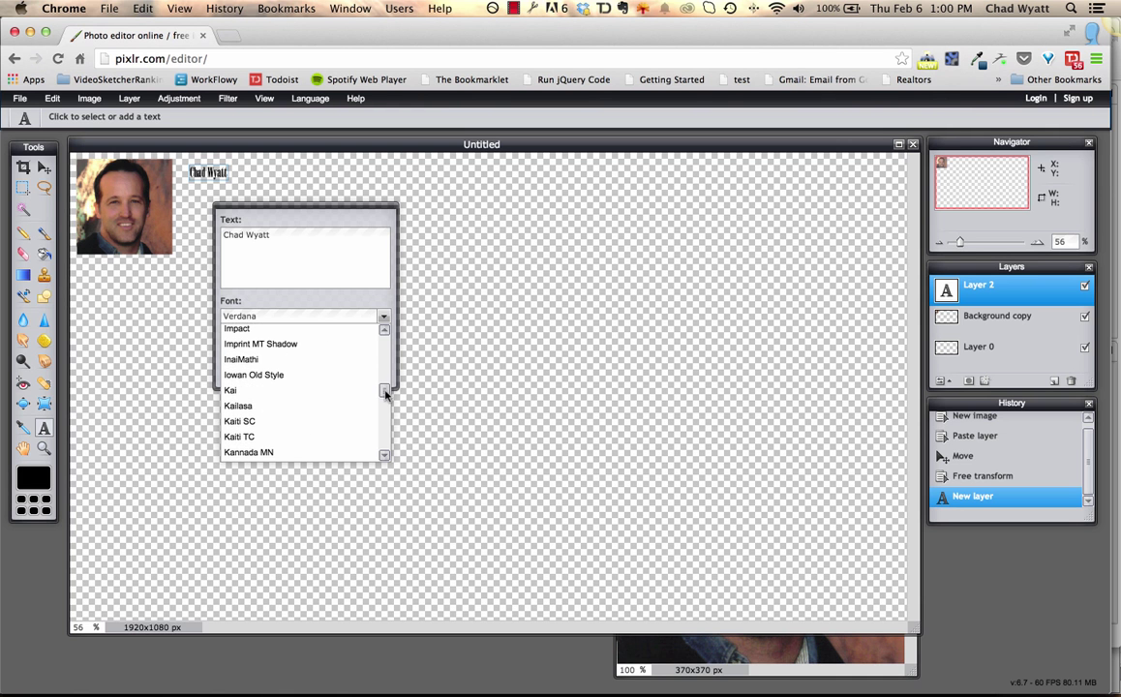
{"action": "left_click", "coordinate": [255, 328]}
{"action": "left_click", "coordinate": [255, 317]}
{"action": "left_click", "coordinate": [255, 316]}
{"action": "left_click", "coordinate": [251, 348]}
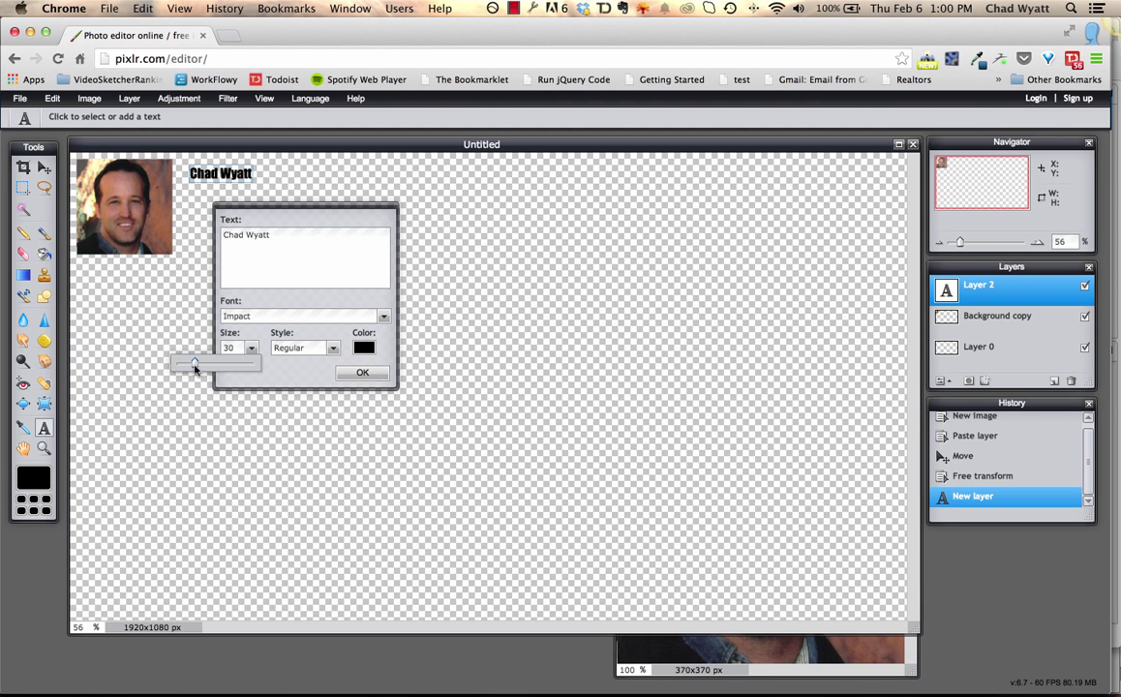
Make the name text size 83 and white (ffffff), nudge it up-left, and commit it.
{"action": "left_click_drag", "start_coordinate": [195, 364], "coordinate": [225, 369]}
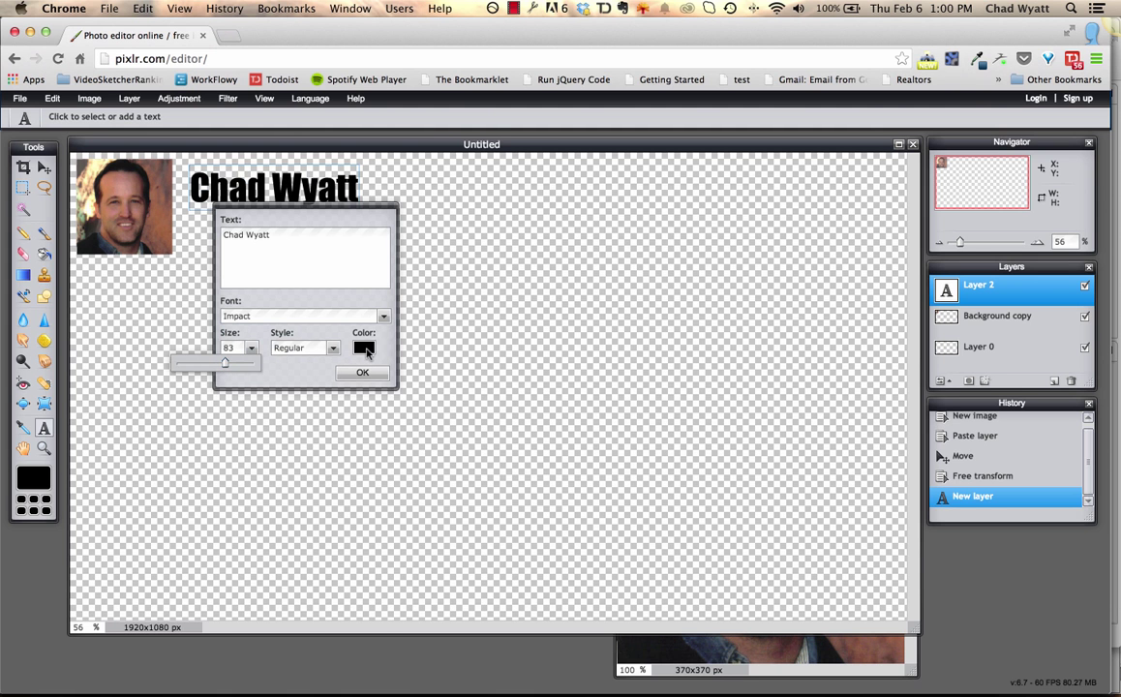
{"action": "left_click", "coordinate": [364, 349]}
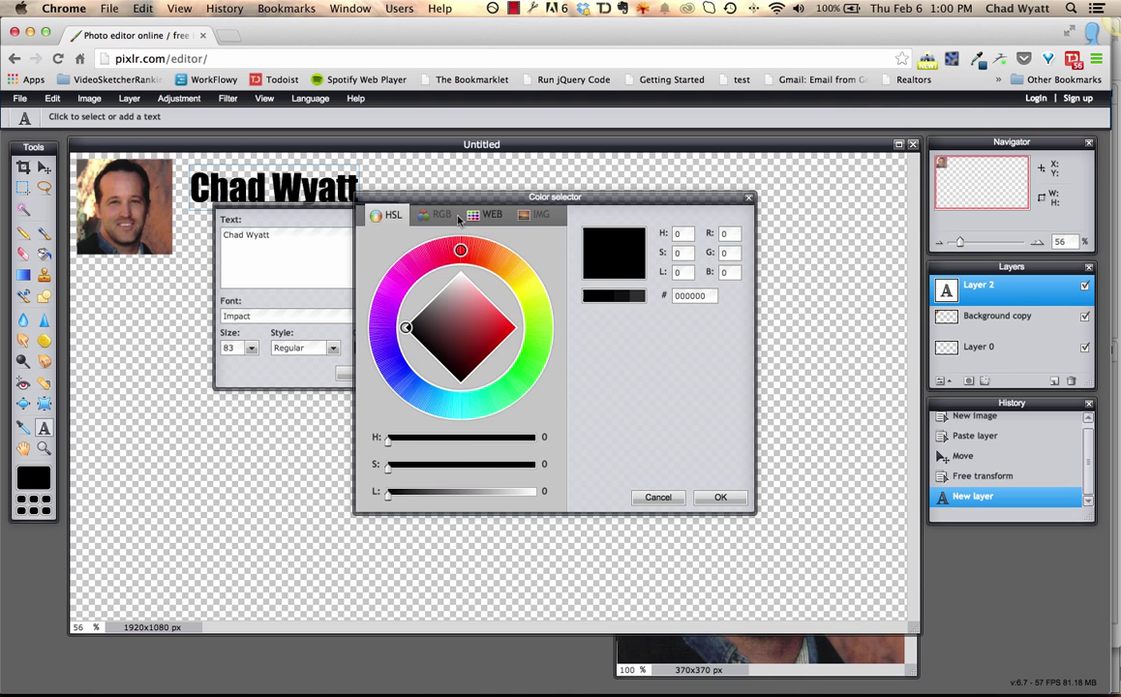
{"action": "left_click", "coordinate": [489, 218]}
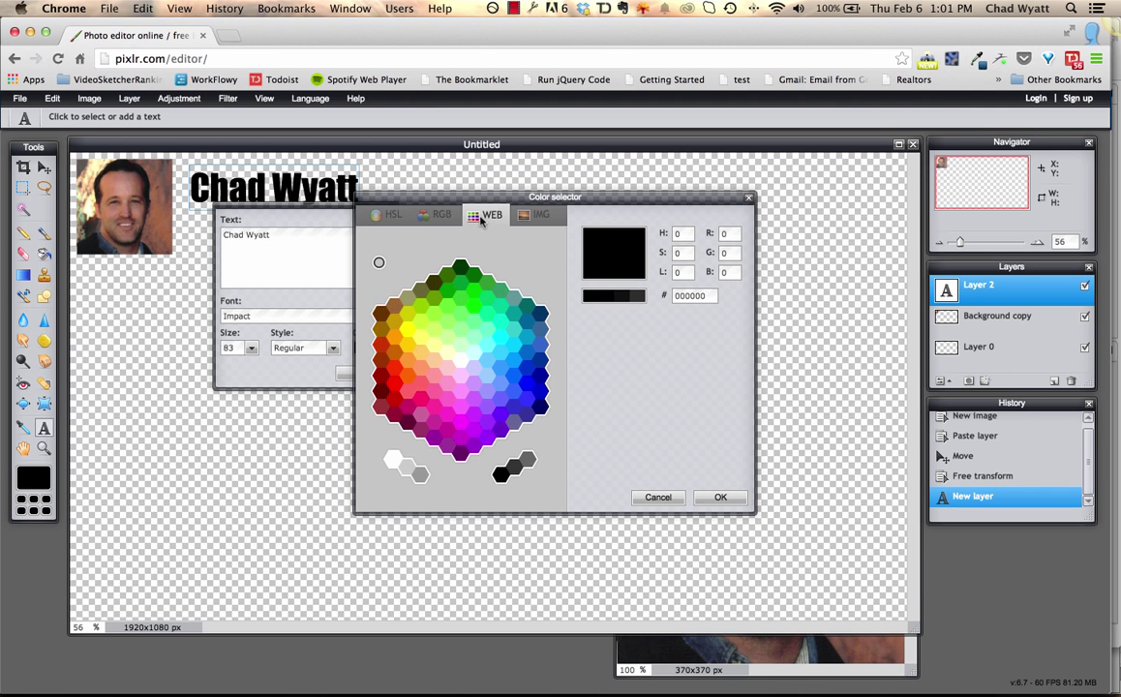
{"action": "left_click", "coordinate": [390, 460]}
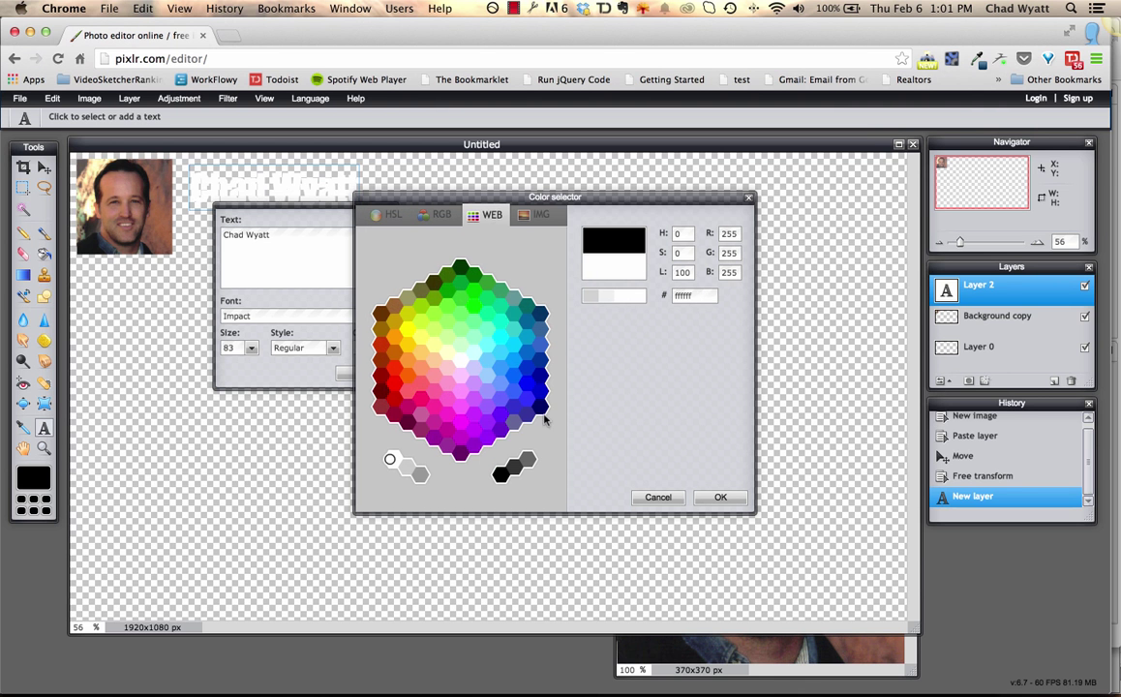
{"action": "left_click", "coordinate": [721, 498]}
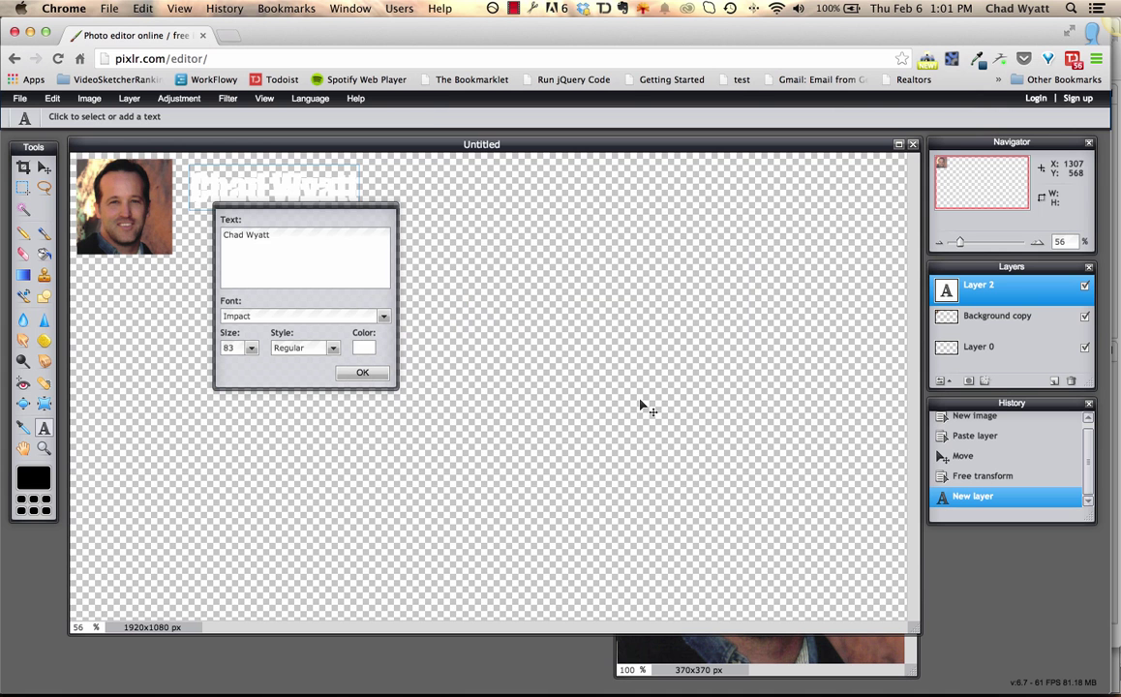
{"action": "left_click_drag", "start_coordinate": [283, 193], "coordinate": [272, 186]}
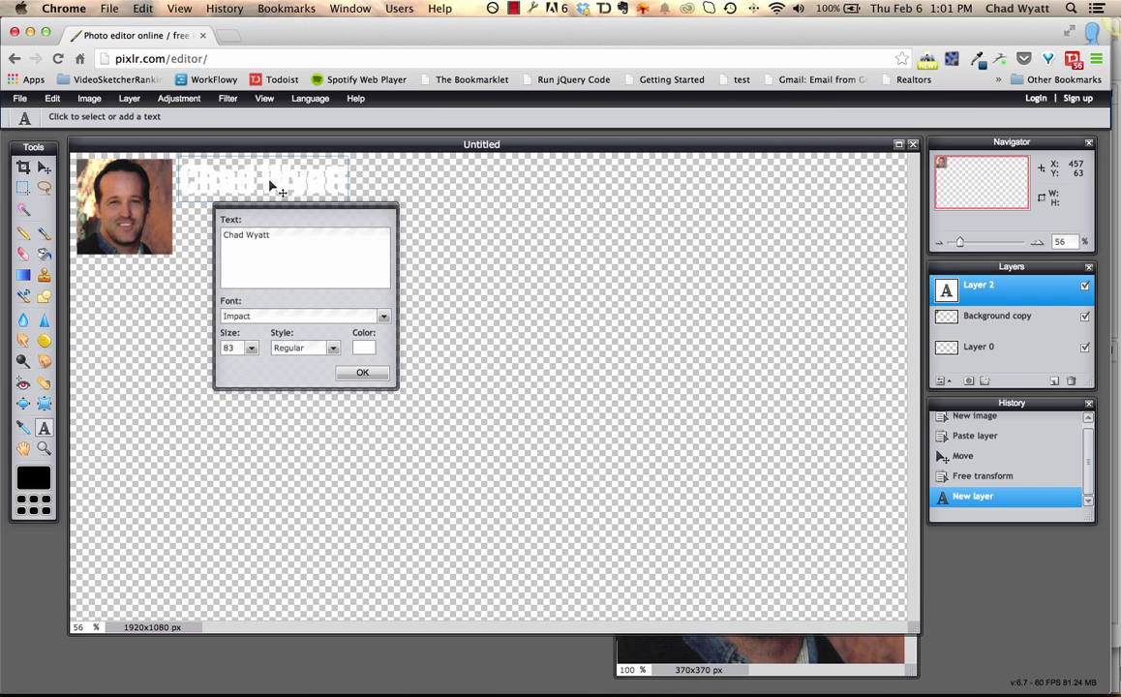
{"action": "left_click", "coordinate": [362, 373]}
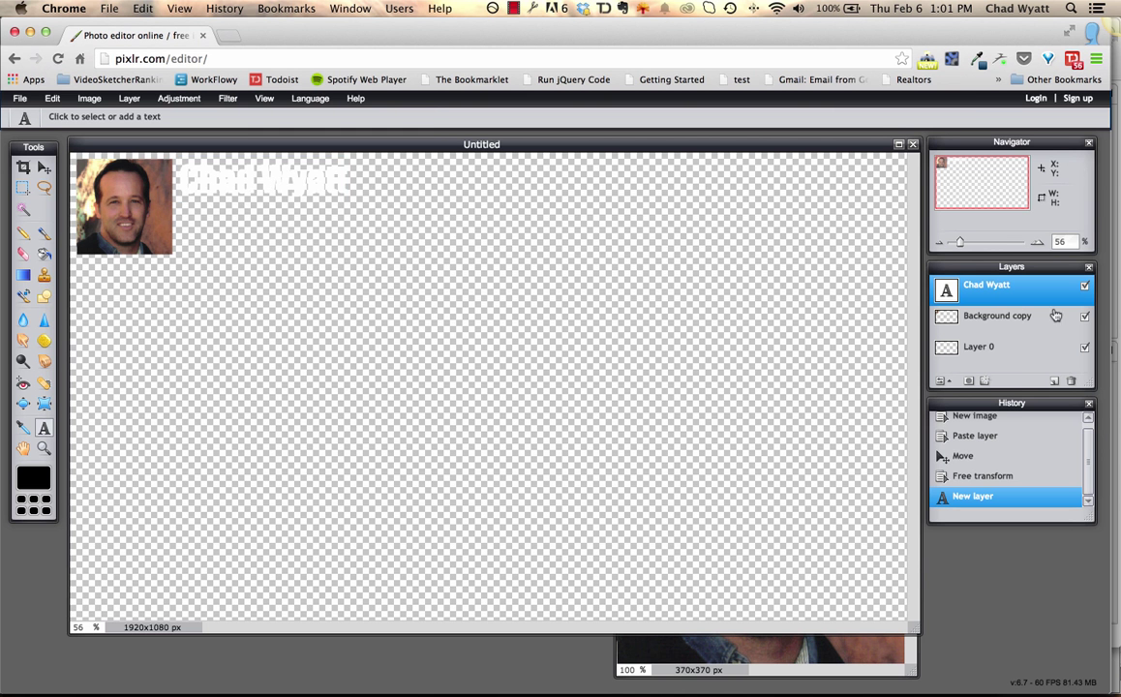
Add a black drop shadow with distance 3 to the name text layer.
{"action": "right_click", "coordinate": [994, 296]}
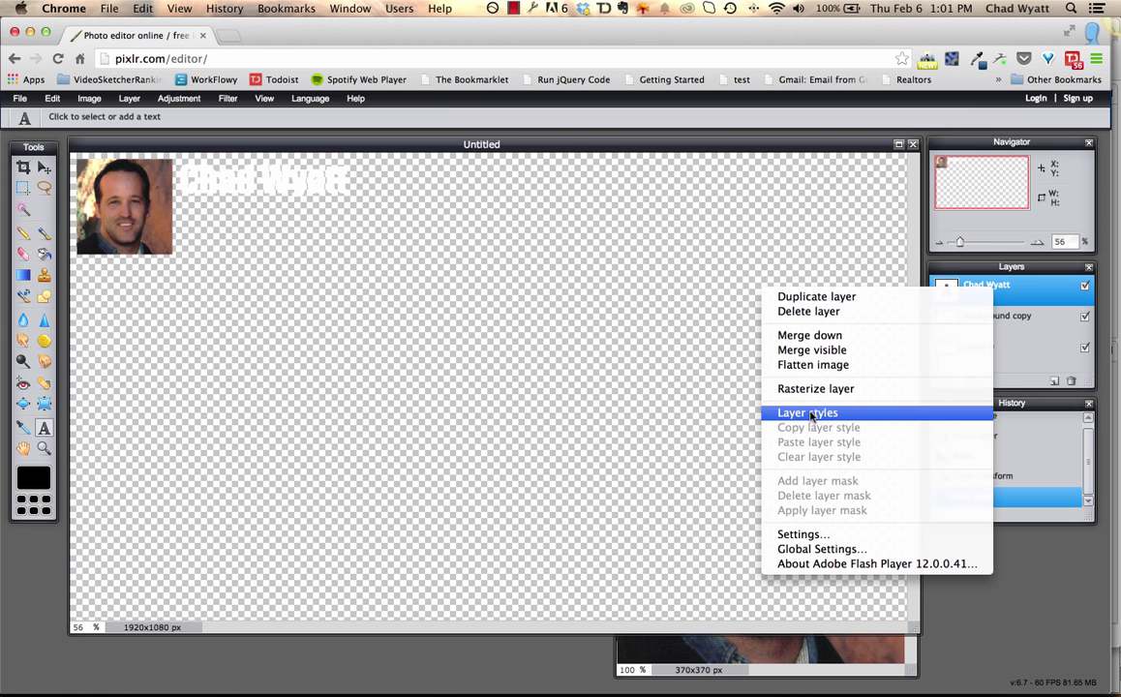
{"action": "left_click", "coordinate": [811, 413]}
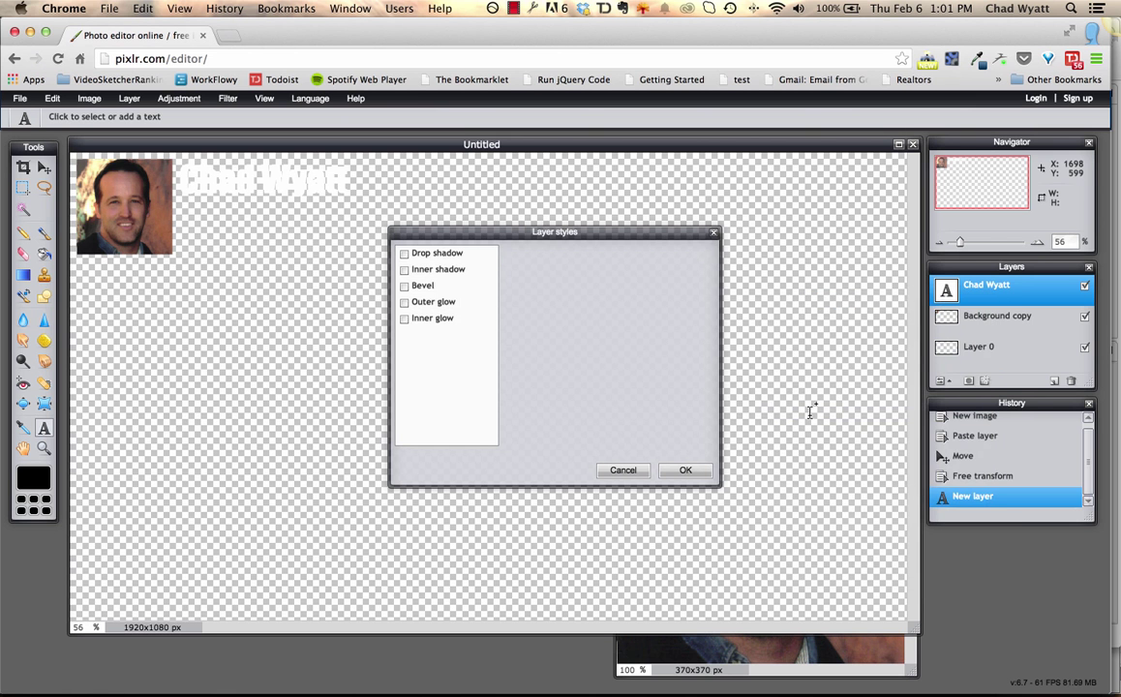
{"action": "left_click", "coordinate": [428, 255]}
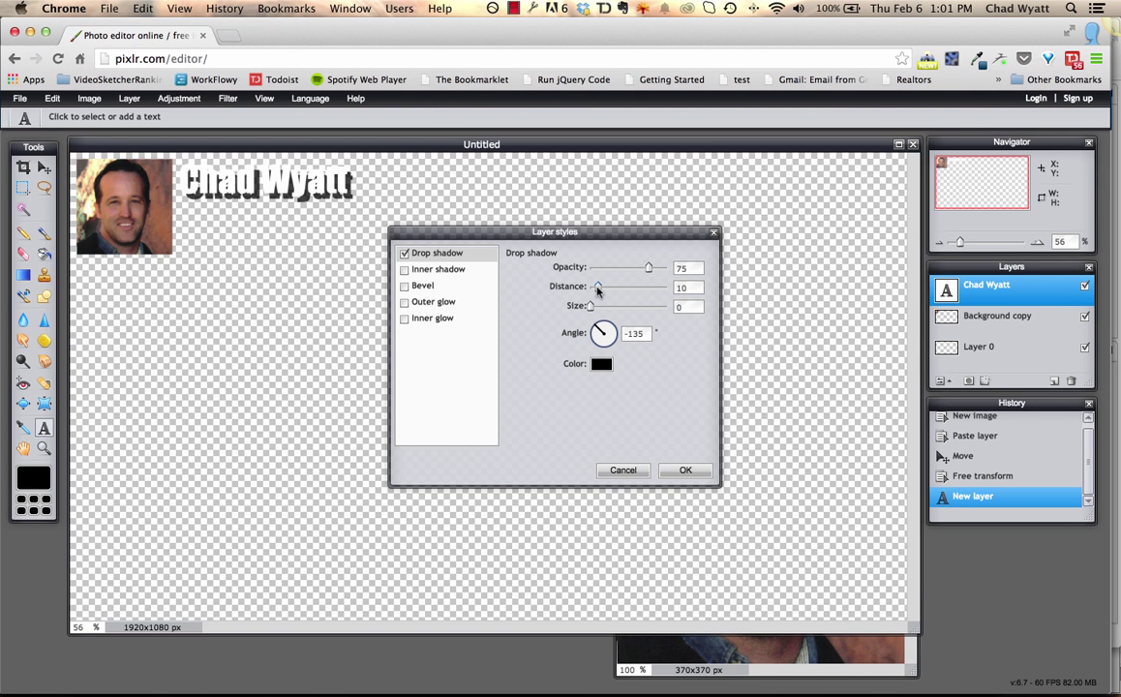
{"action": "left_click_drag", "start_coordinate": [597, 290], "coordinate": [592, 290]}
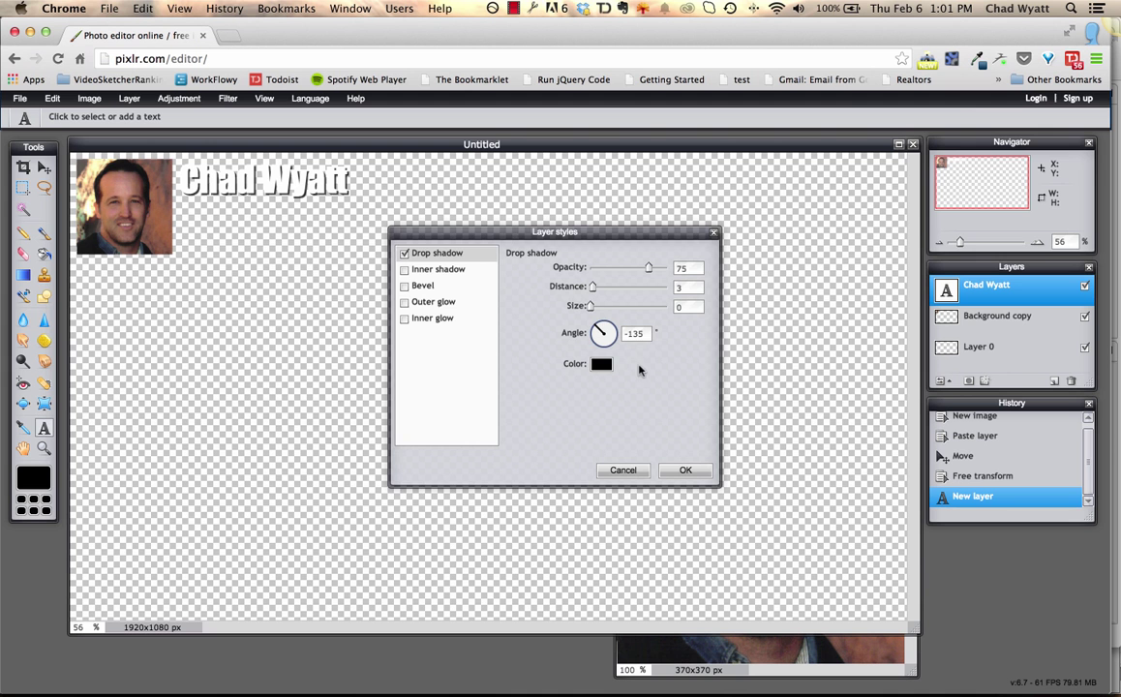
{"action": "left_click", "coordinate": [683, 471]}
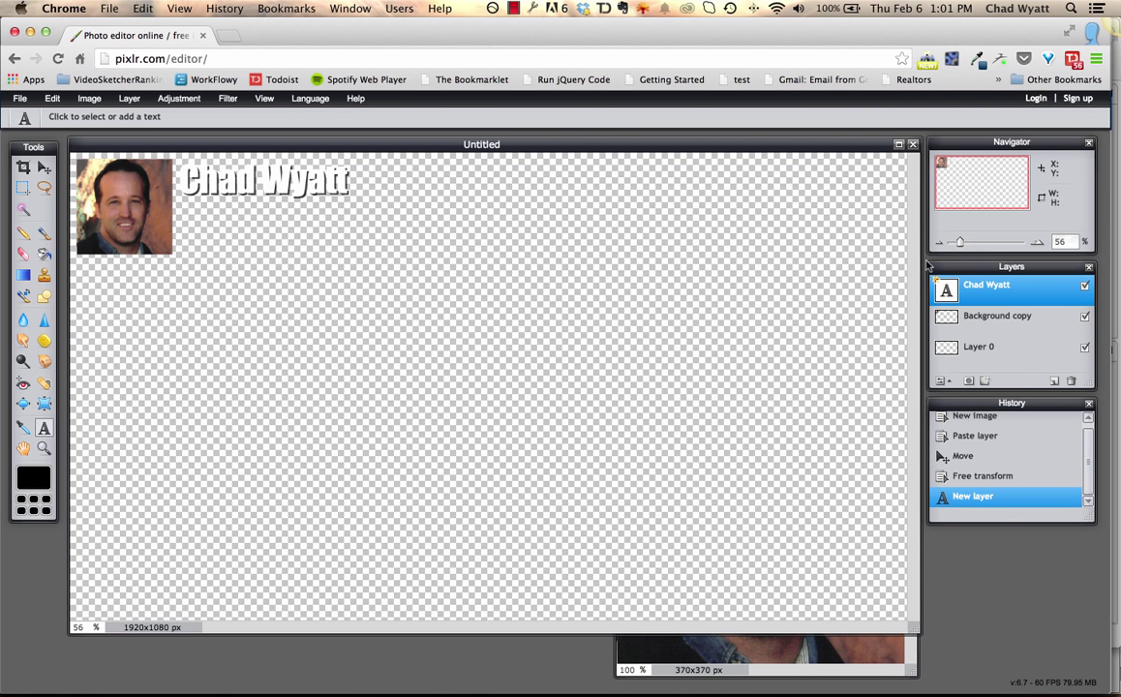
Duplicate the name text layer and move the copy just below the original line.
{"action": "right_click", "coordinate": [996, 295]}
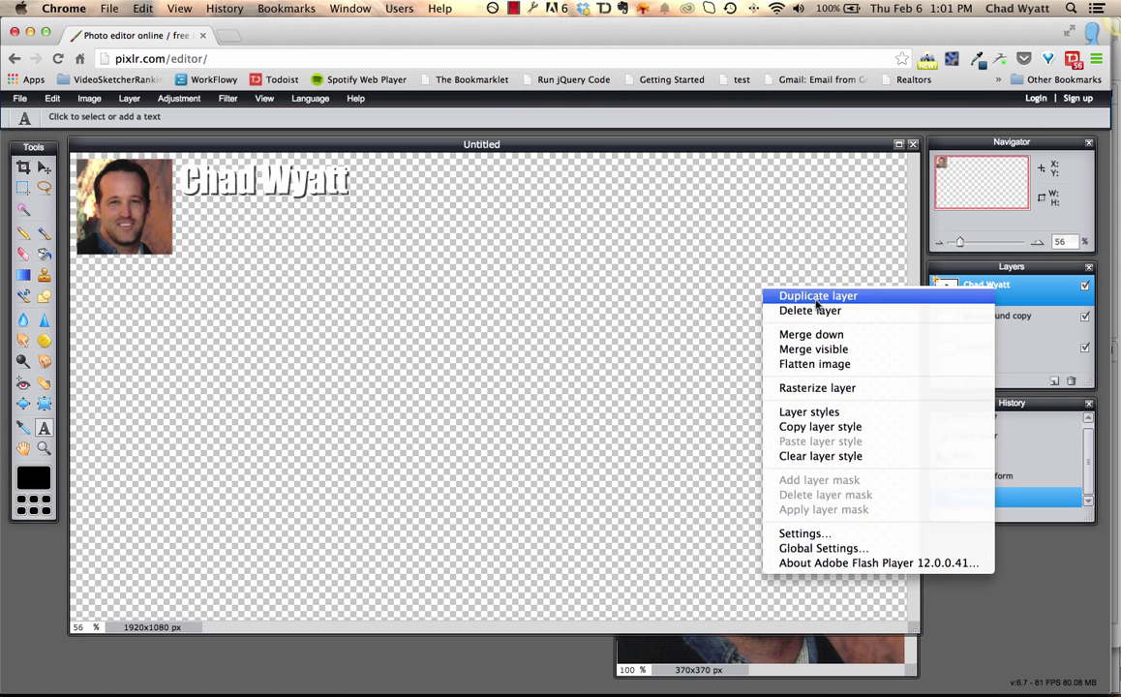
{"action": "left_click", "coordinate": [816, 296]}
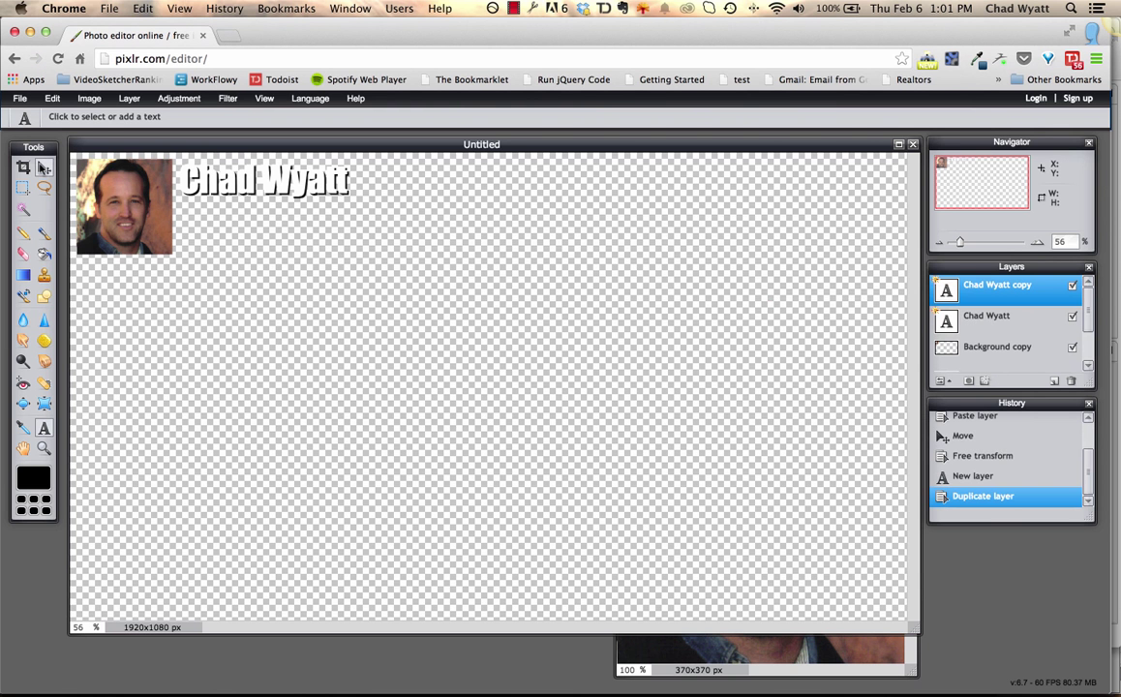
{"action": "left_click", "coordinate": [44, 168]}
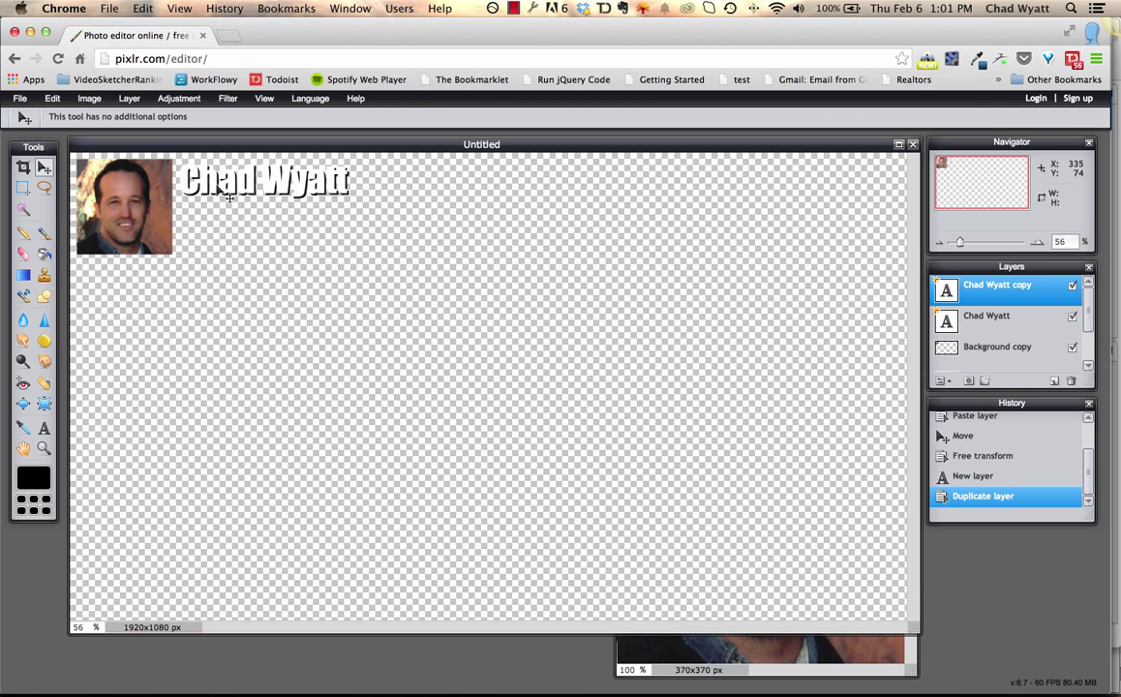
{"action": "left_click_drag", "start_coordinate": [204, 179], "coordinate": [229, 208]}
{"action": "left_click_drag", "start_coordinate": [216, 217], "coordinate": [219, 230]}
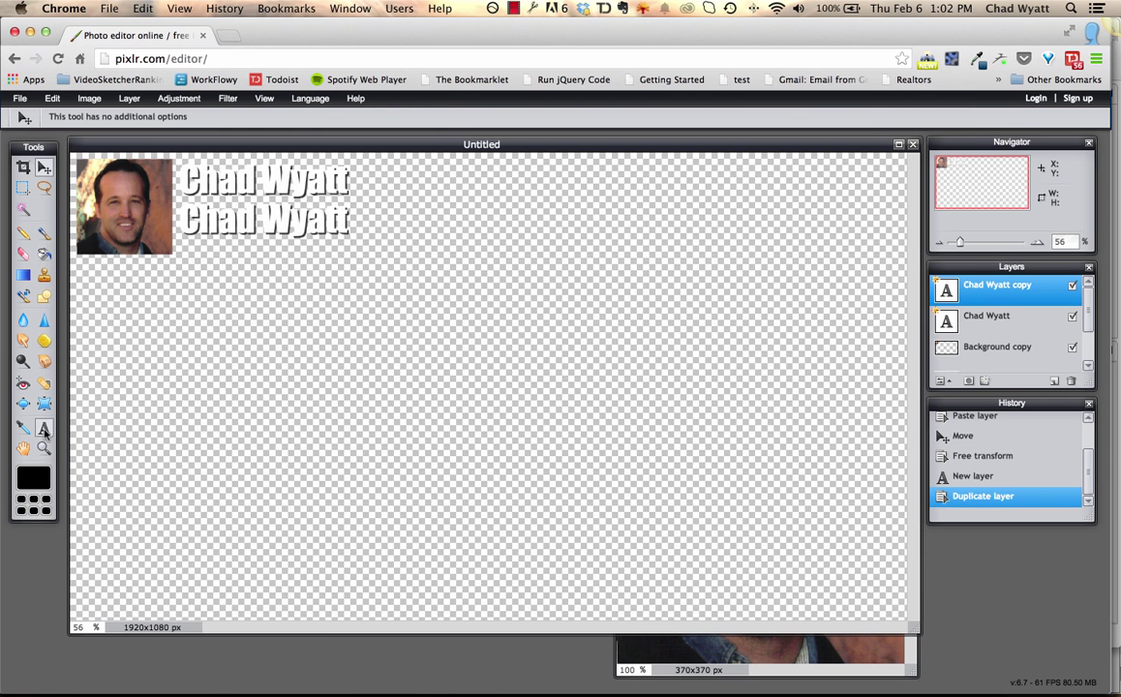
Replace the lower caption's name text with the person's phone number, keeping its white Impact style.
{"action": "left_click", "coordinate": [44, 429]}
{"action": "left_click", "coordinate": [215, 204]}
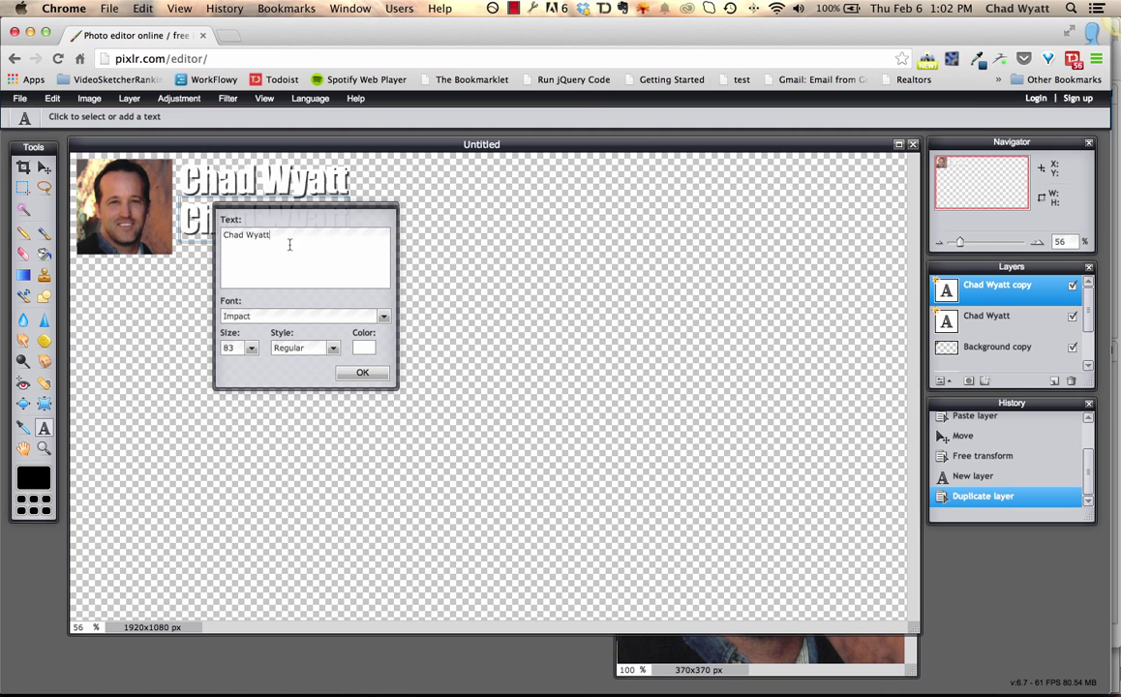
{"action": "left_click_drag", "start_coordinate": [288, 245], "coordinate": [213, 247]}
{"action": "type", "text": "719-555-1212"}
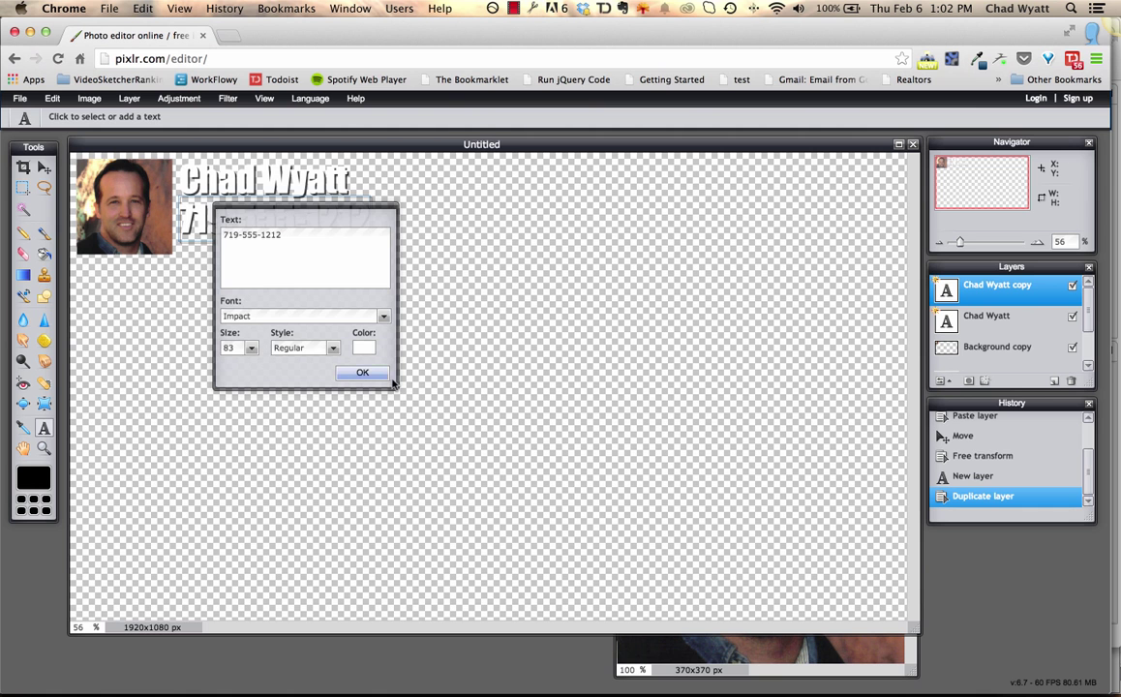
{"action": "left_click", "coordinate": [363, 373]}
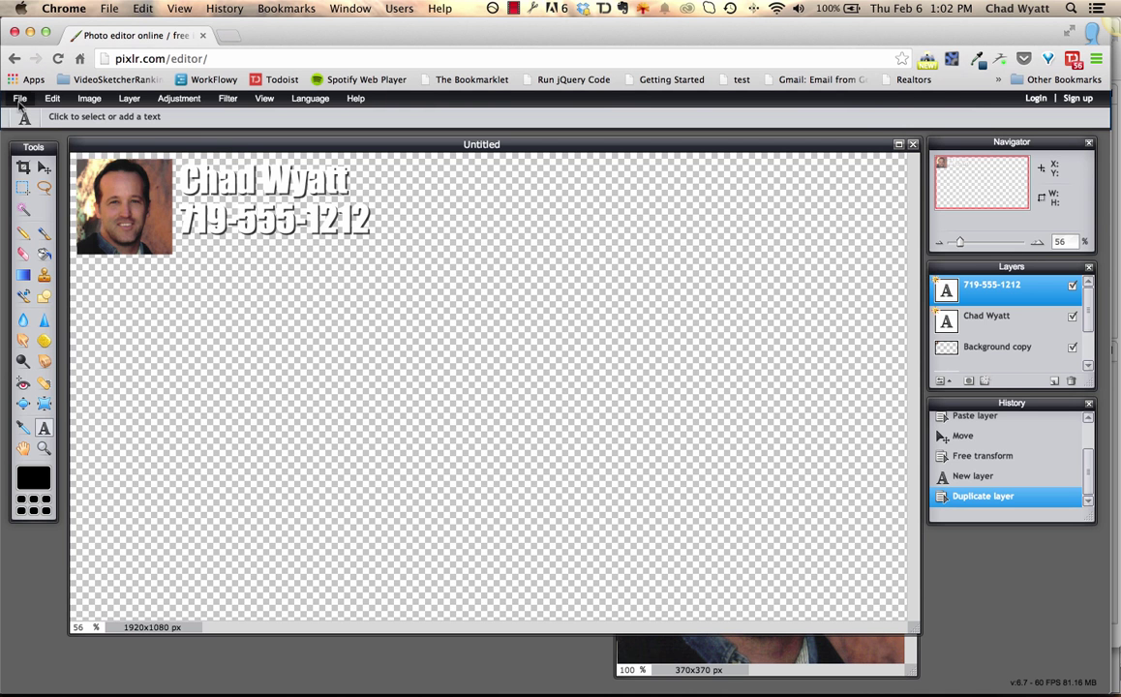
In the Save image dialog, set the format to PNG (Transparent, full quality).
{"action": "left_click", "coordinate": [21, 98]}
{"action": "left_click", "coordinate": [27, 181]}
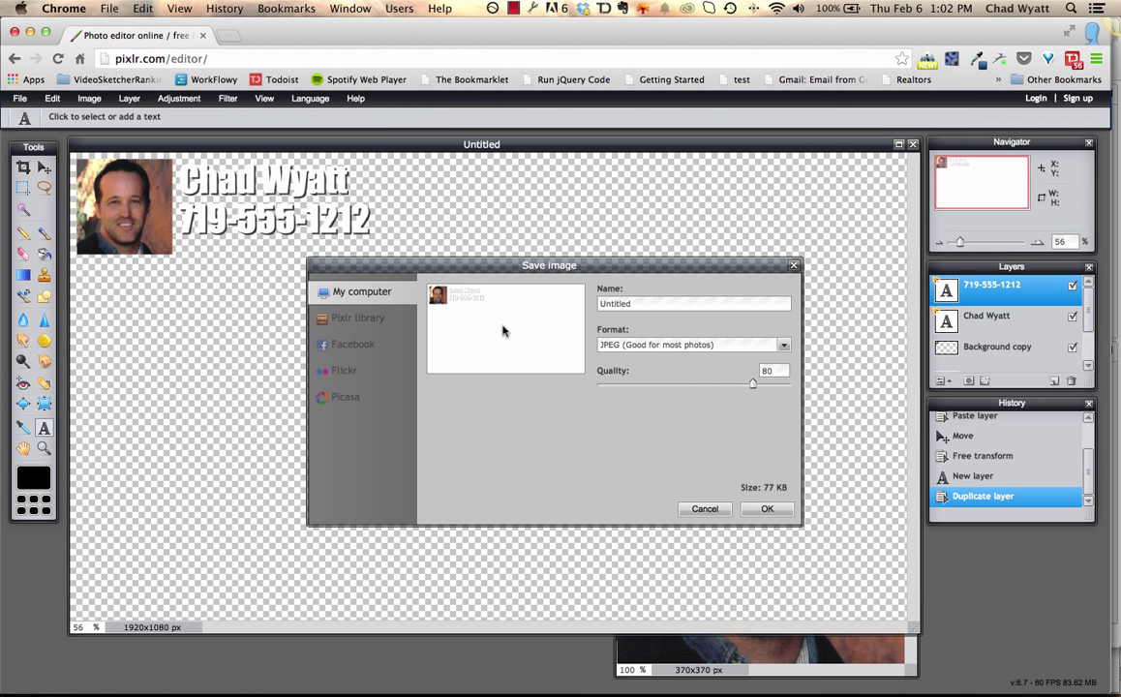
{"action": "left_click", "coordinate": [783, 345]}
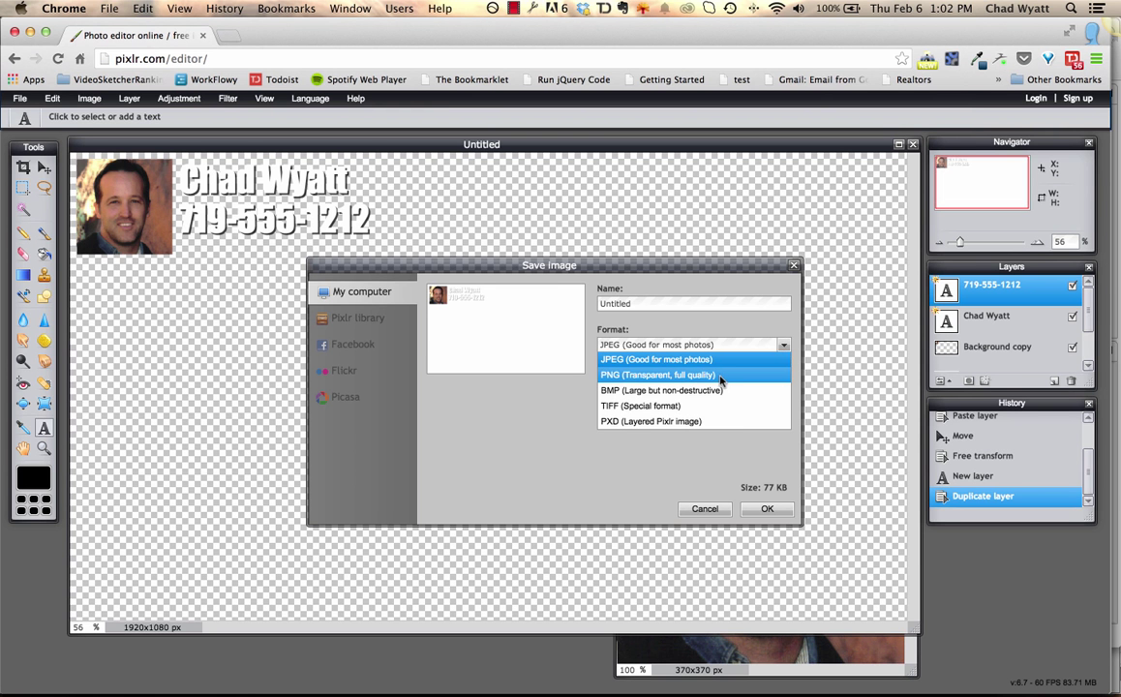
{"action": "left_click", "coordinate": [717, 376]}
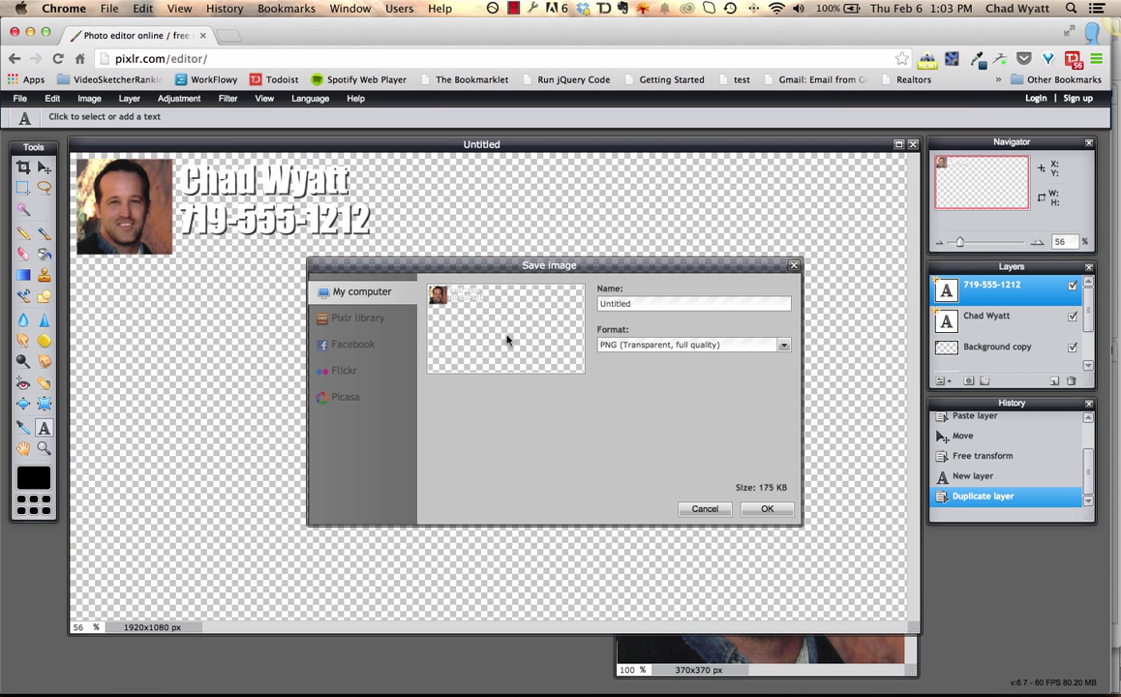